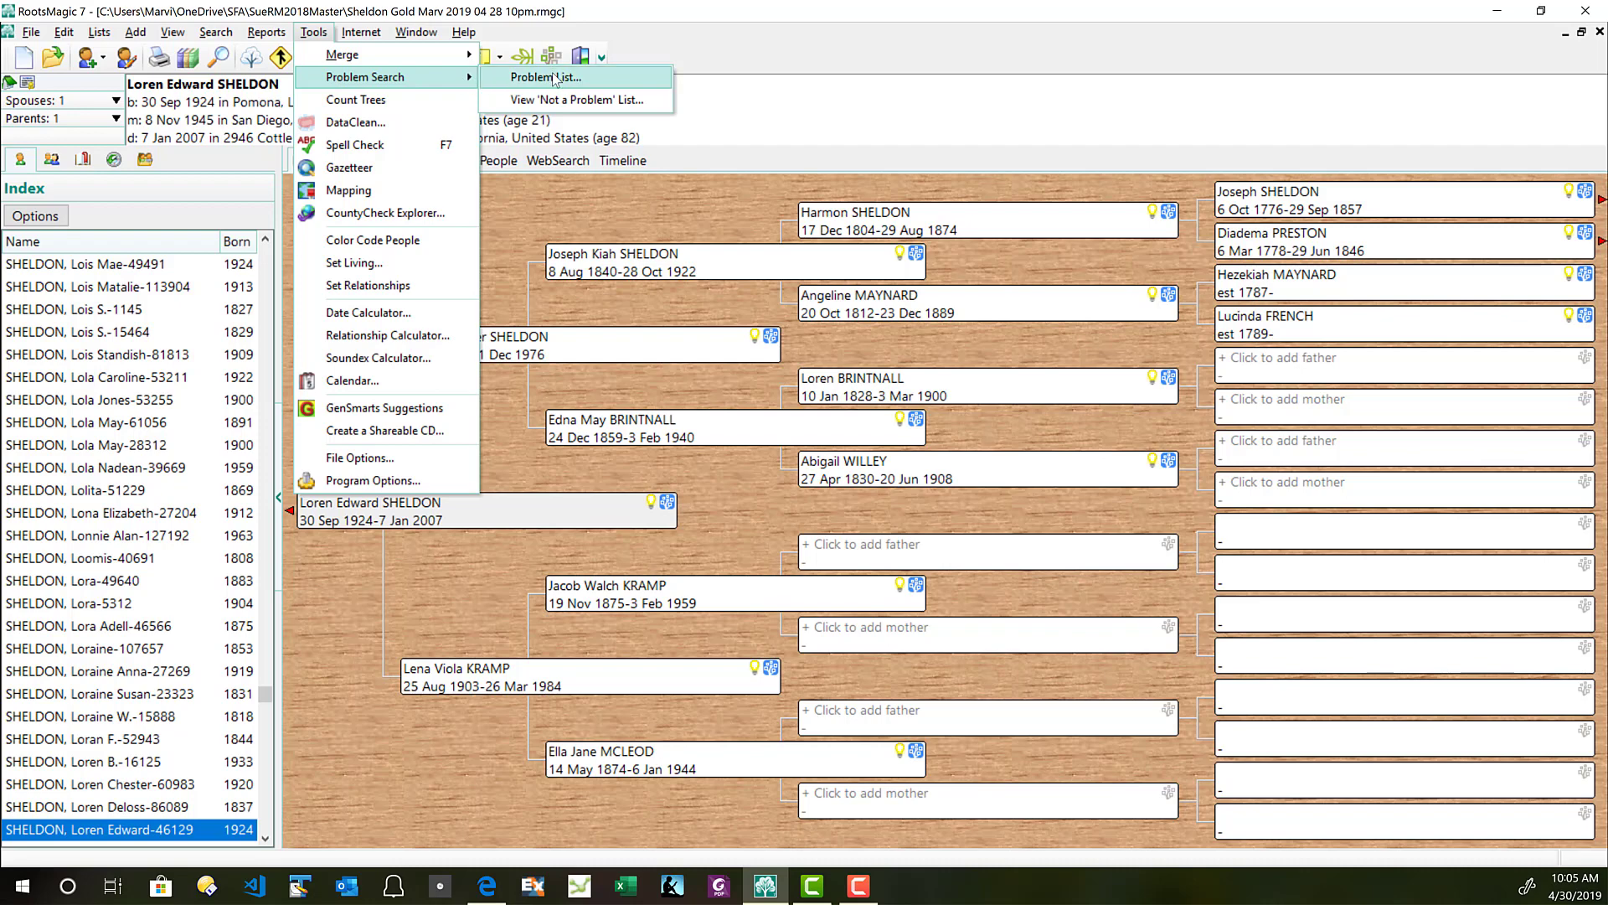
Run a problem search for the proper order of events and review the resulting problem list.
click(548, 78)
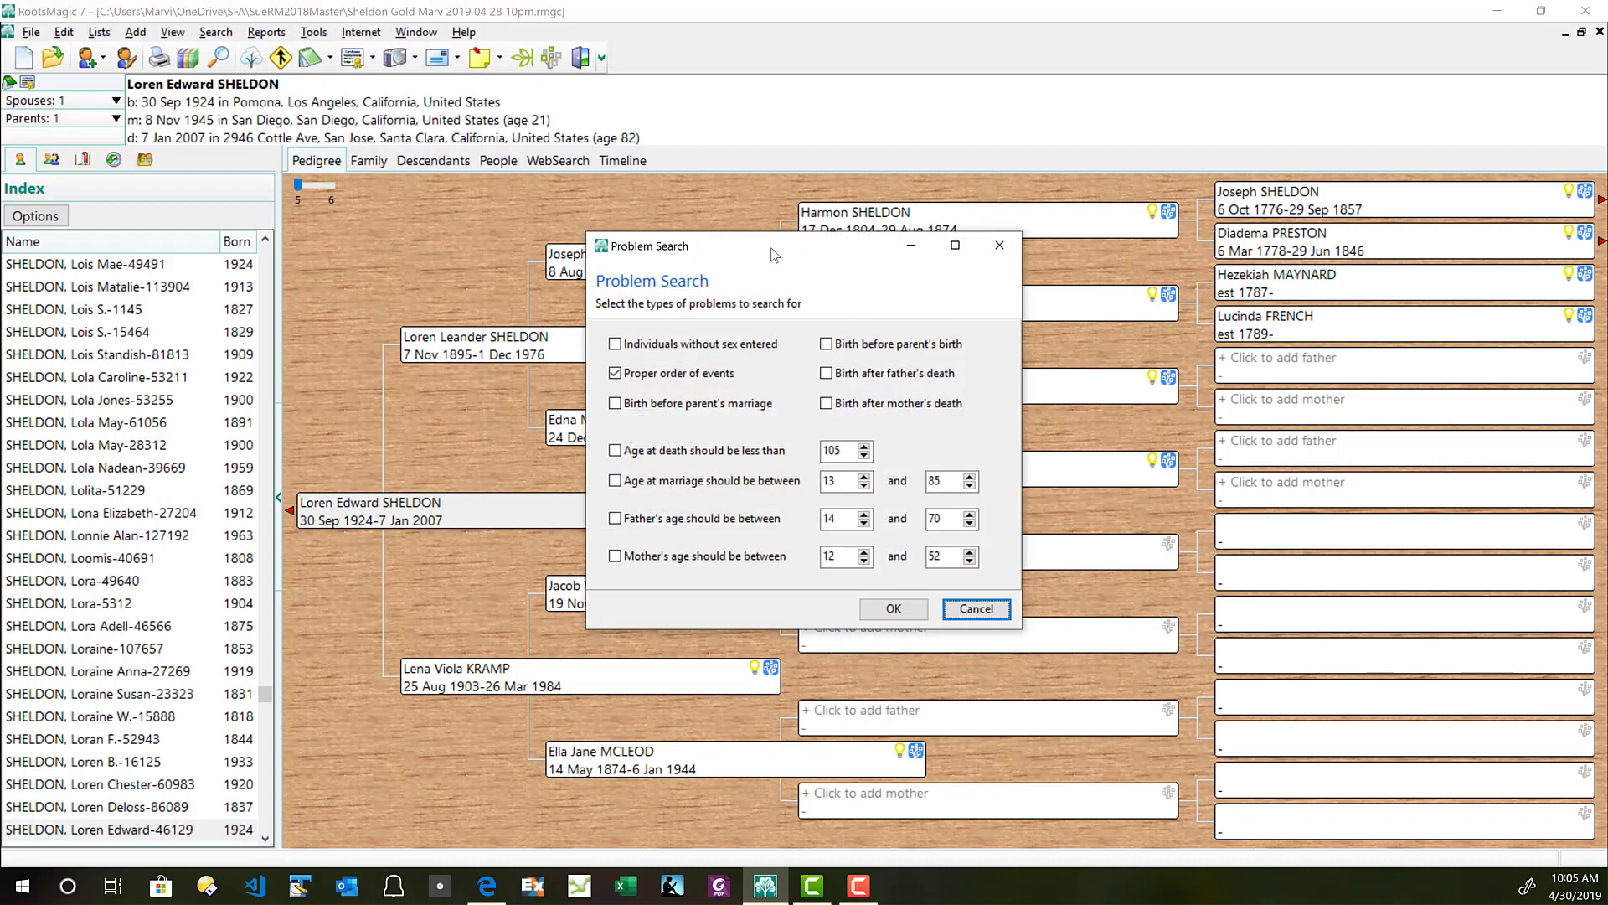
drag(784, 251, 596, 233)
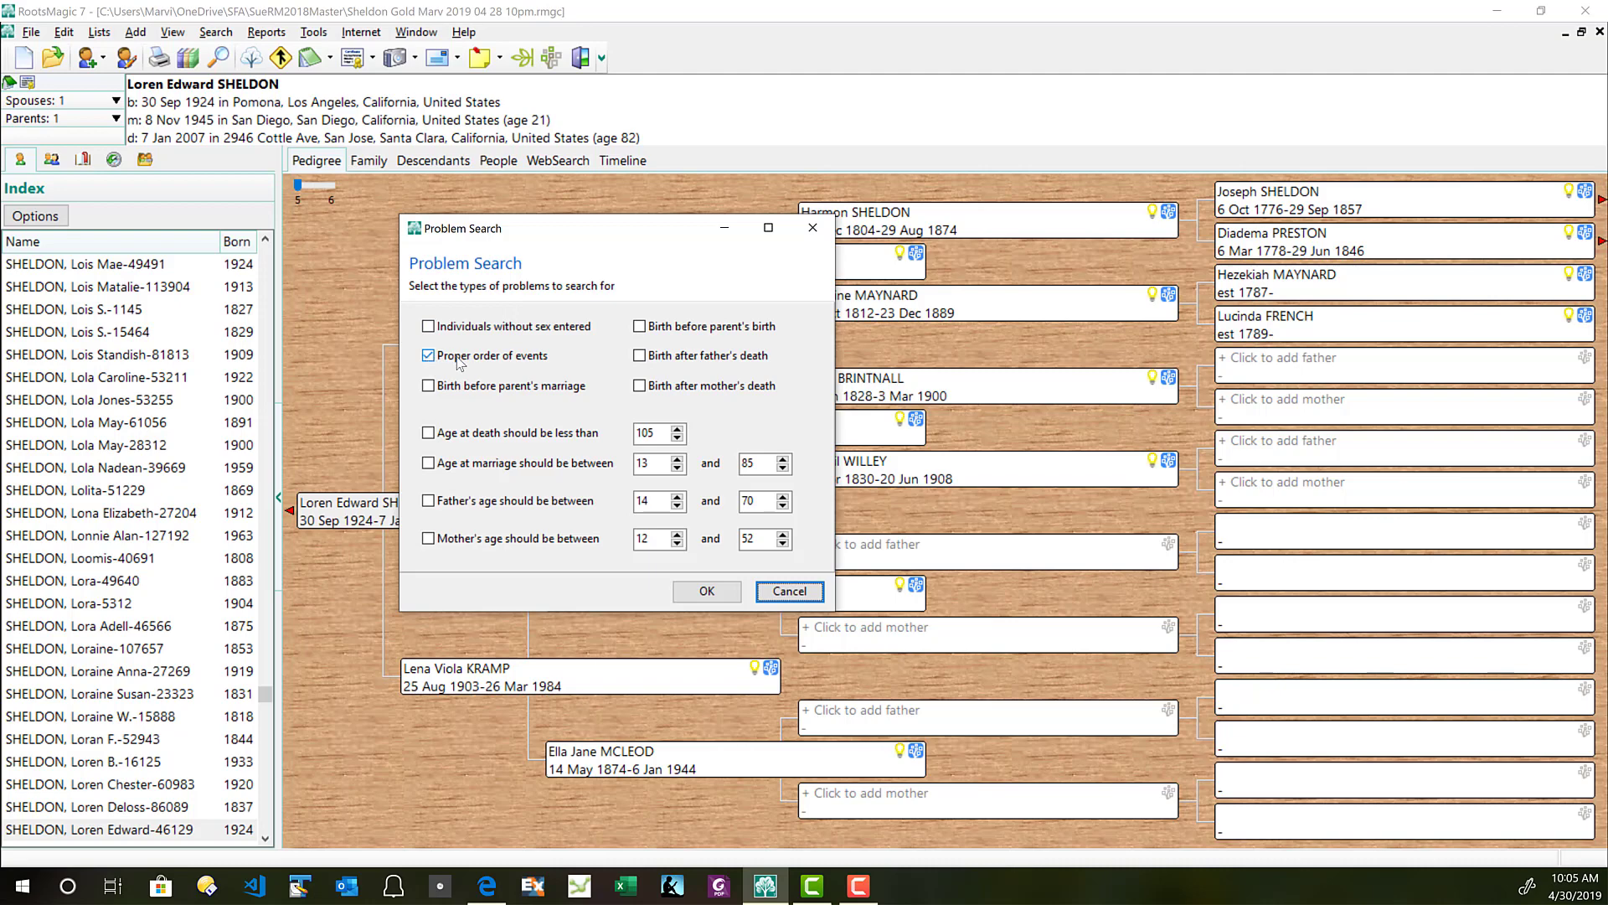
click(708, 591)
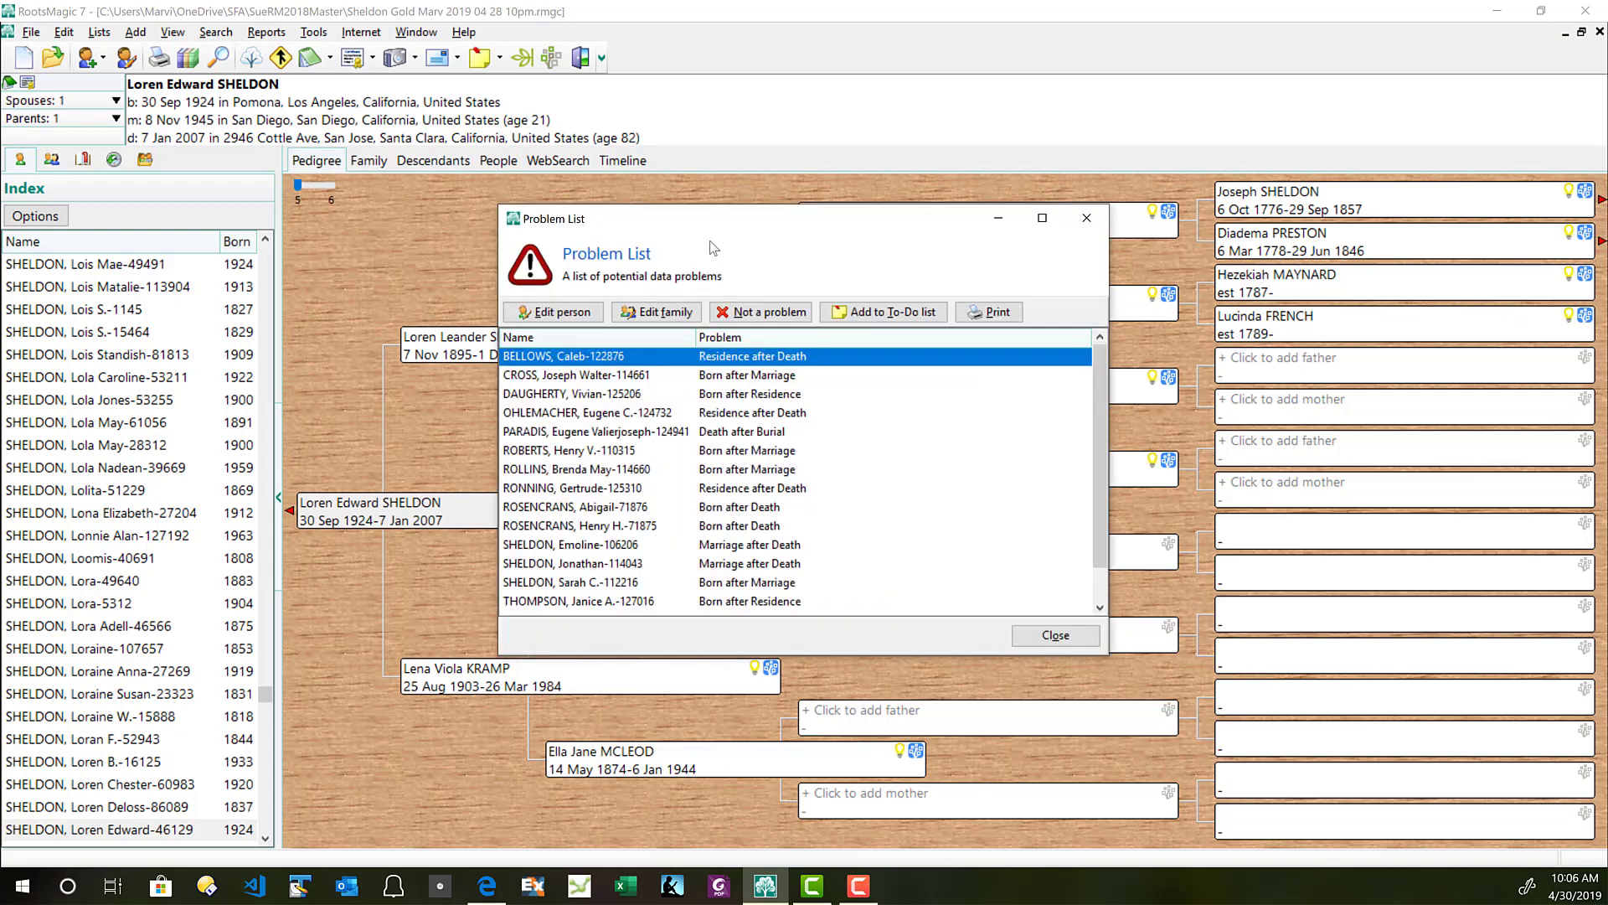
drag(726, 215, 676, 200)
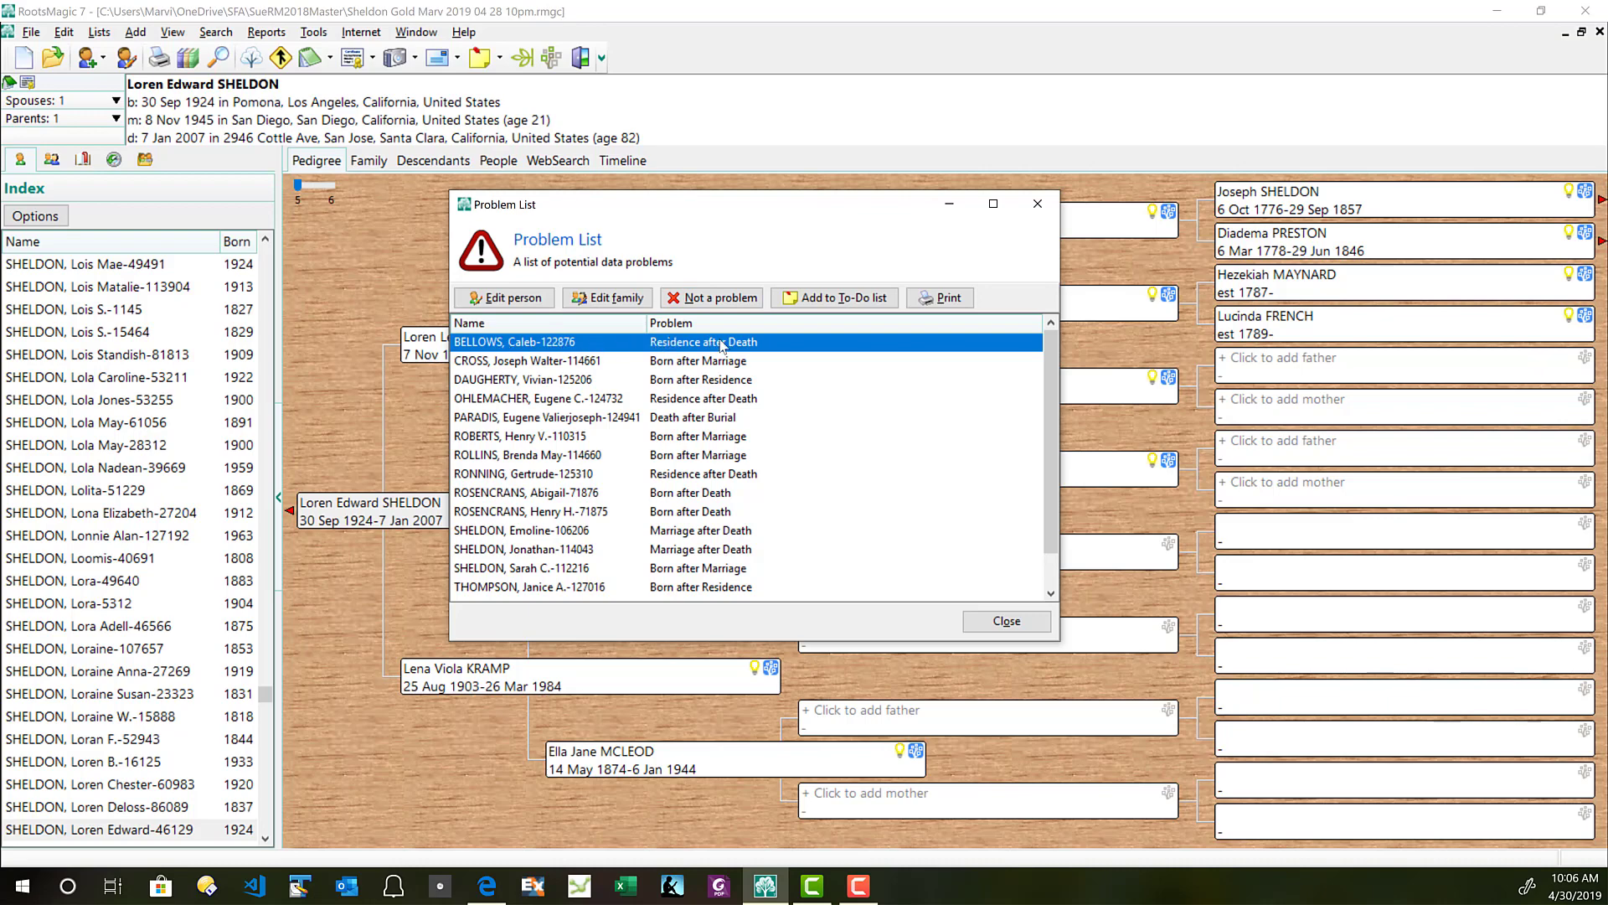
click(1003, 622)
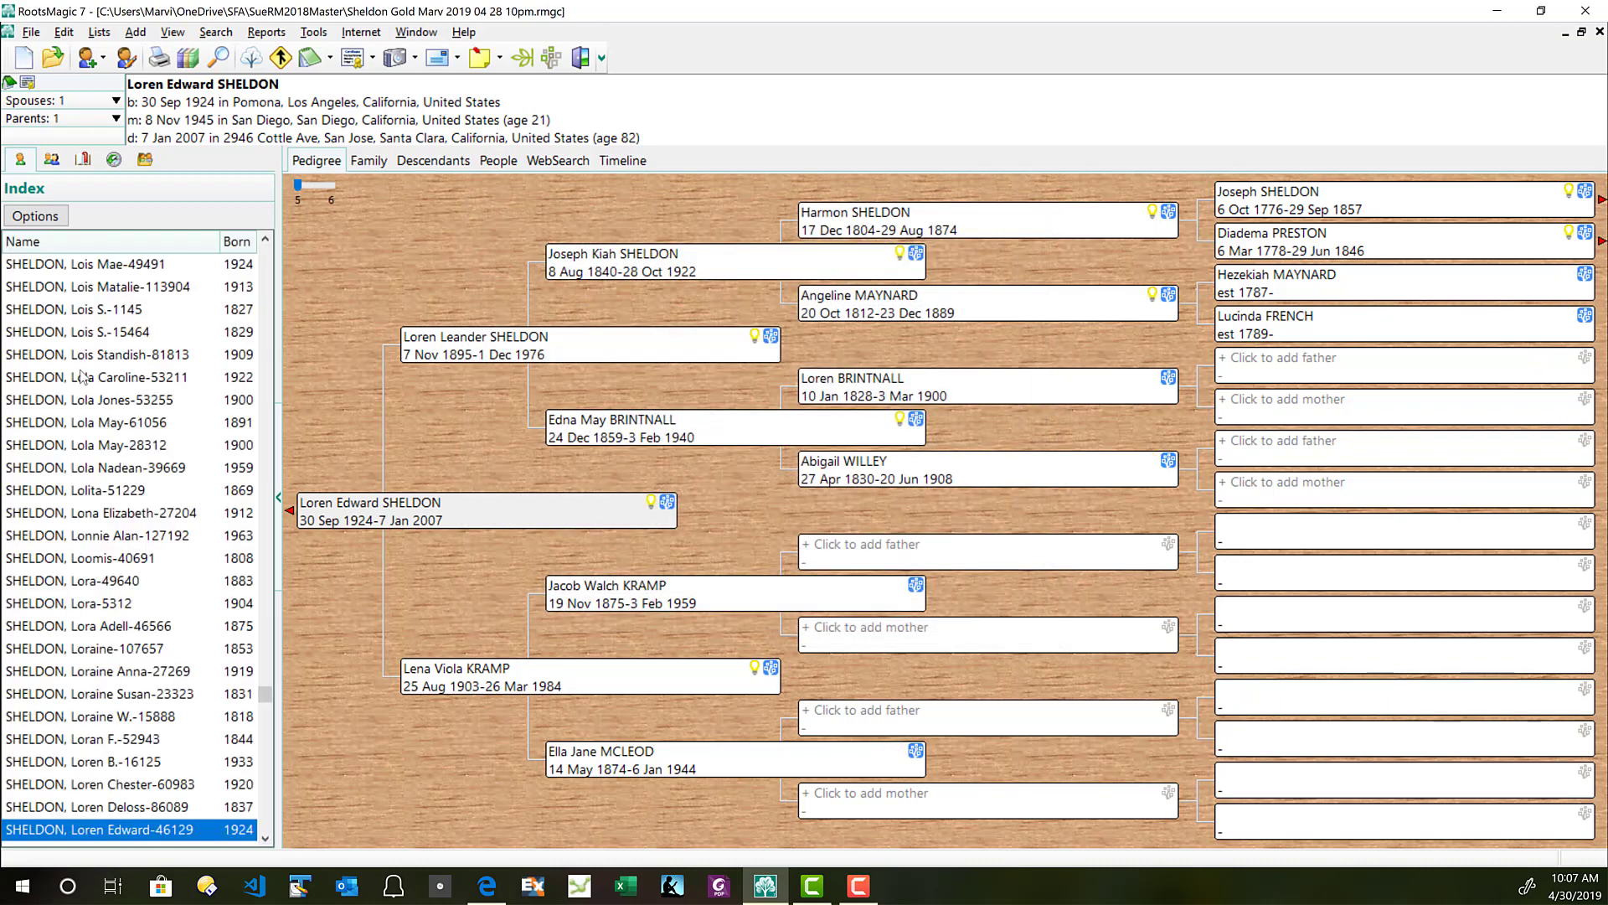
Find the first person from the problem list in the index and view the problem flagged on their pedigree entry.
click(92, 378)
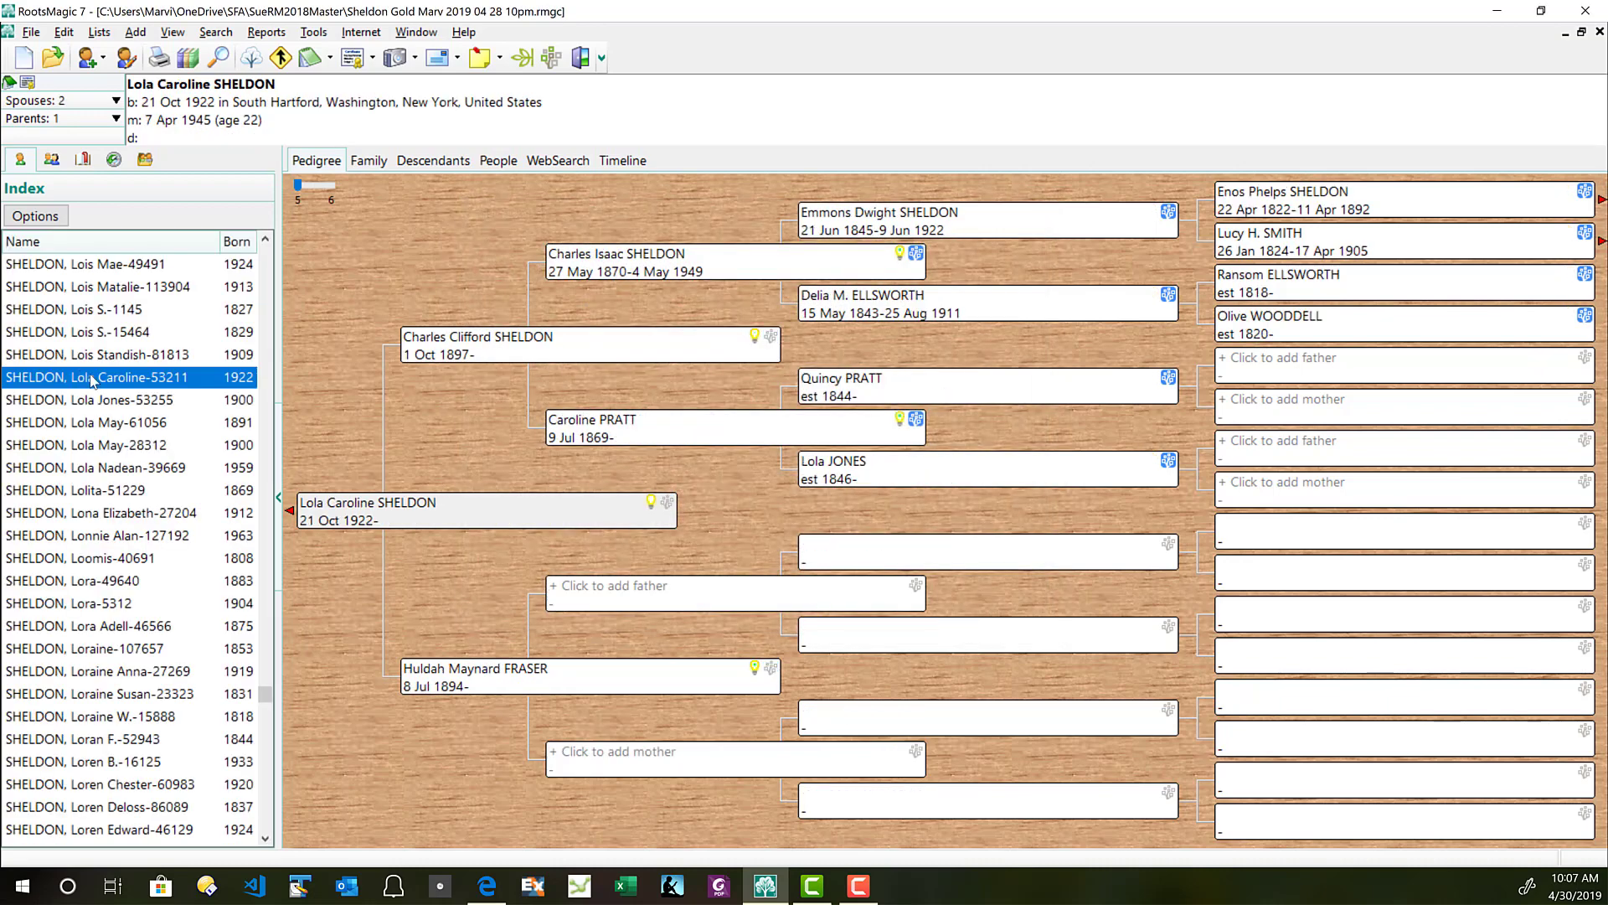
text(bellows)
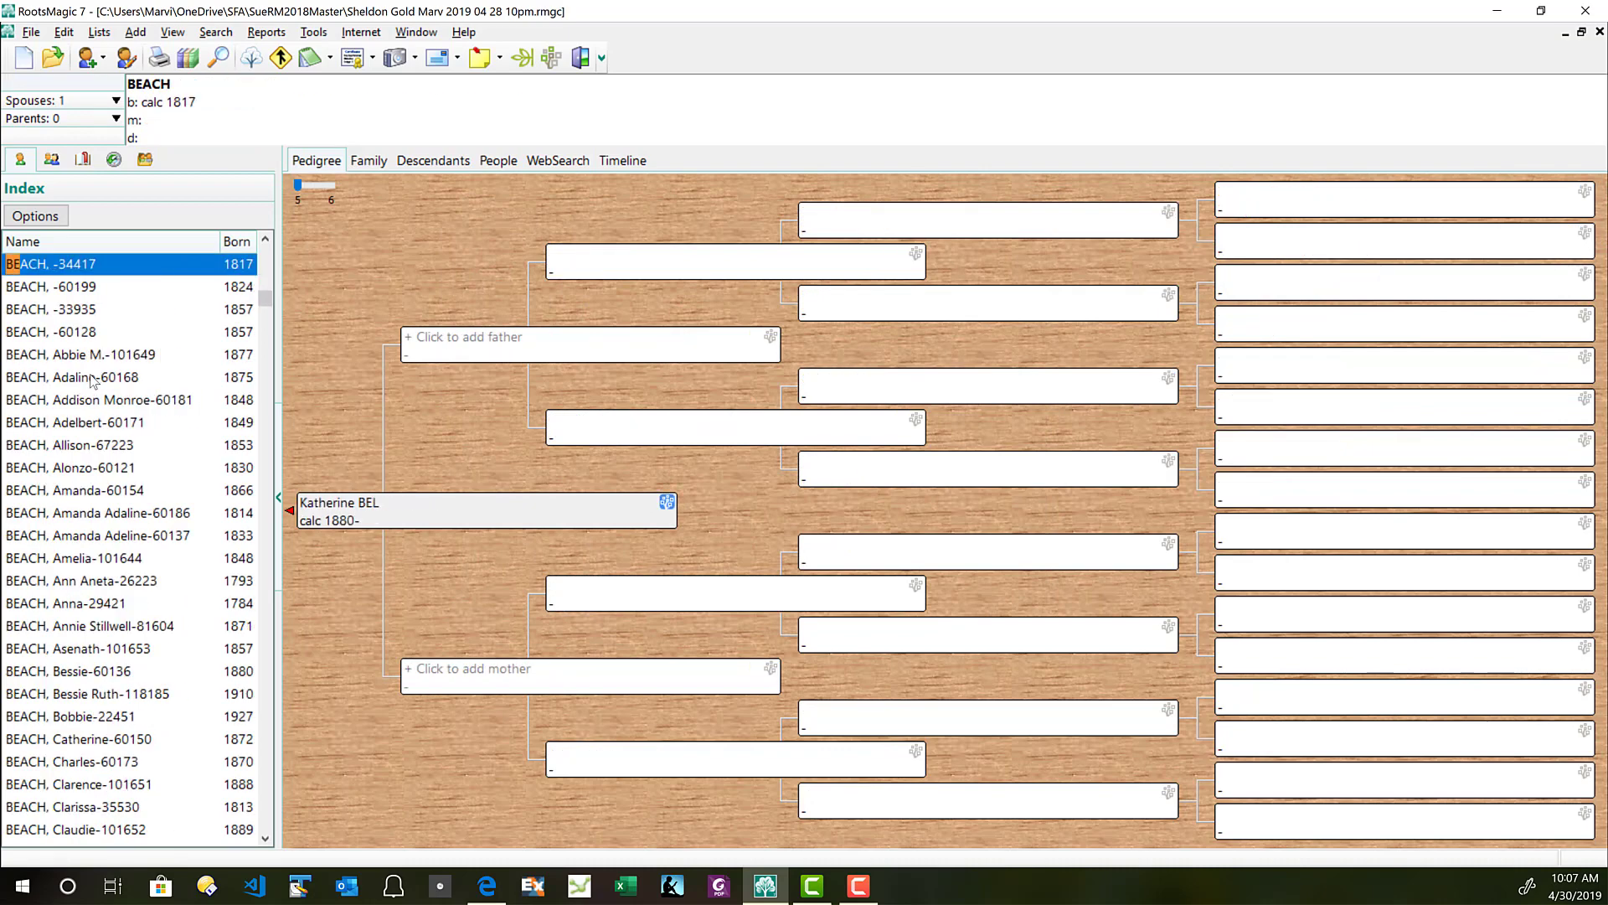
text(, ca)
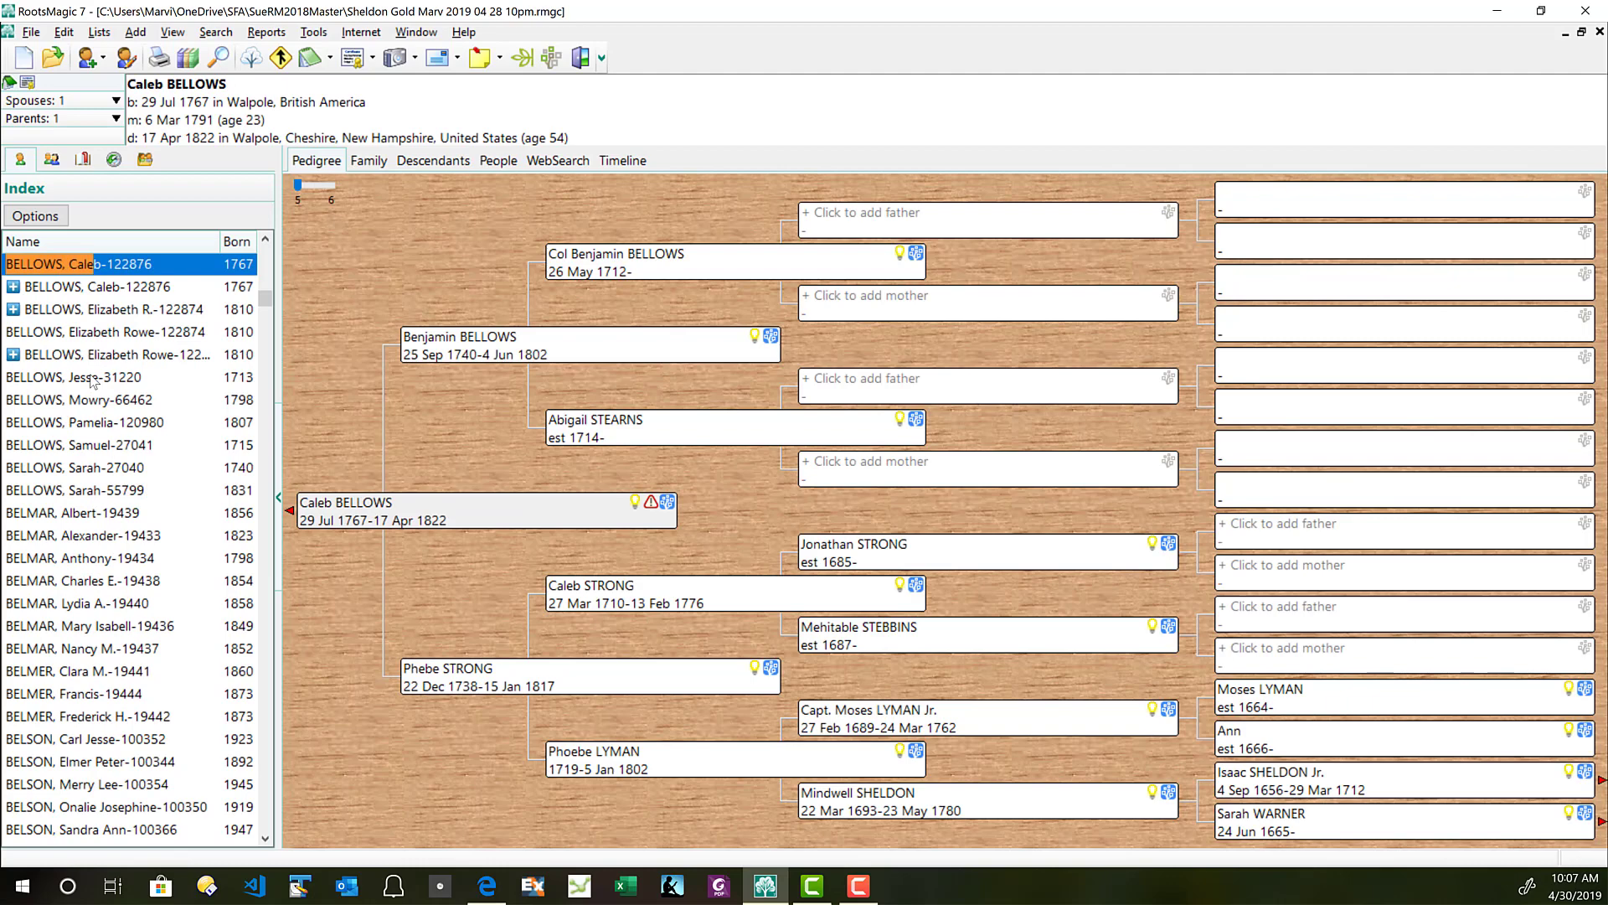
click(651, 502)
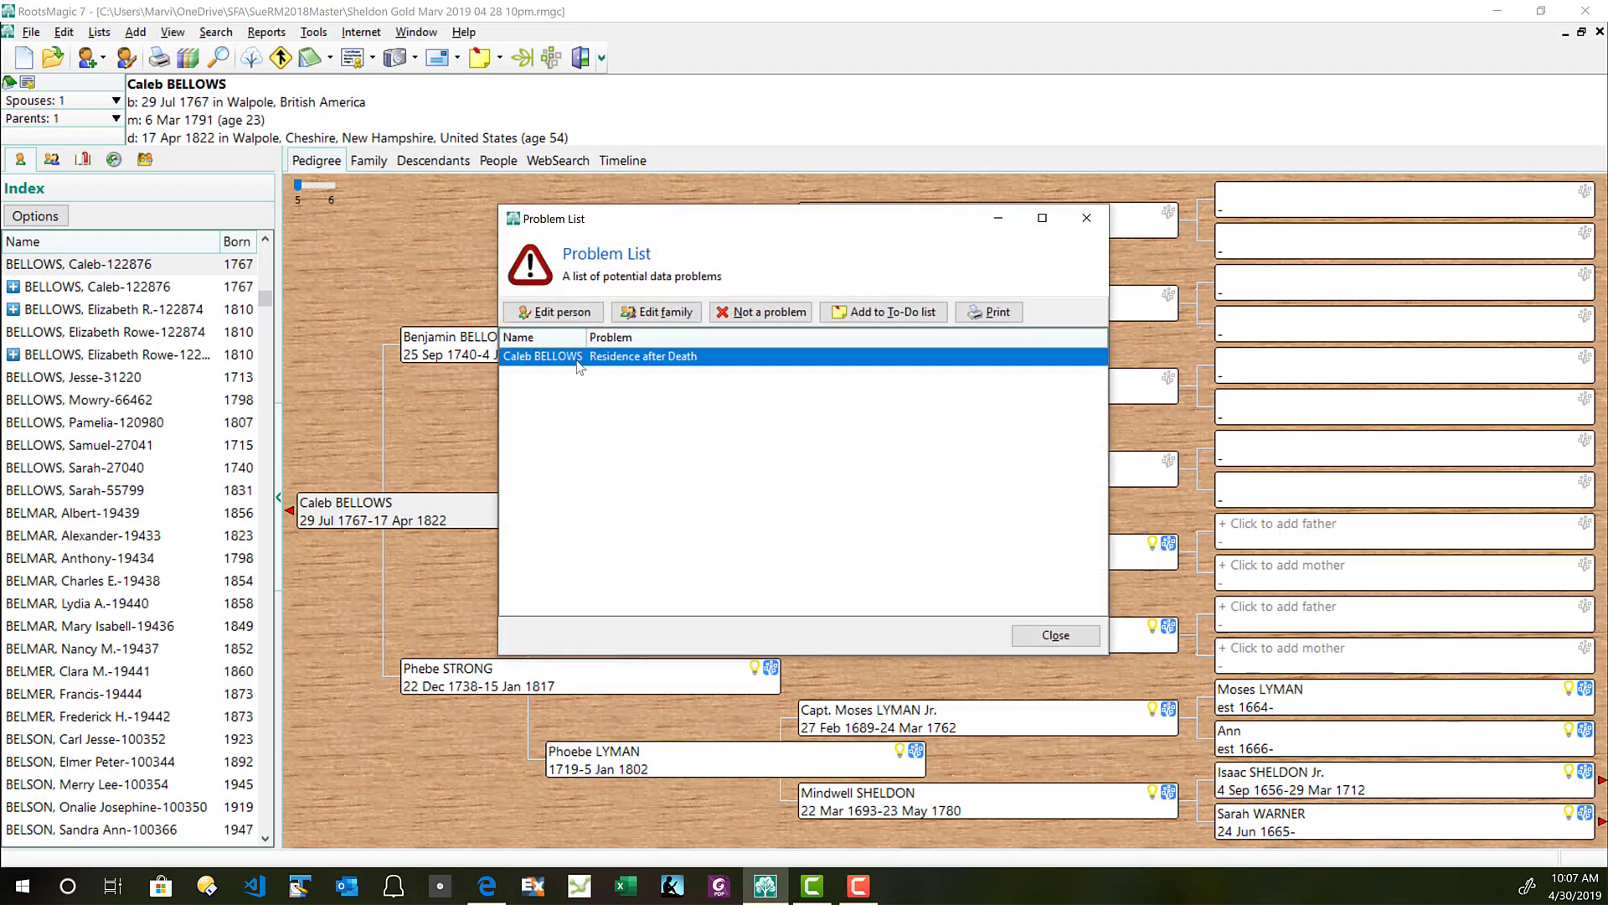
click(1087, 219)
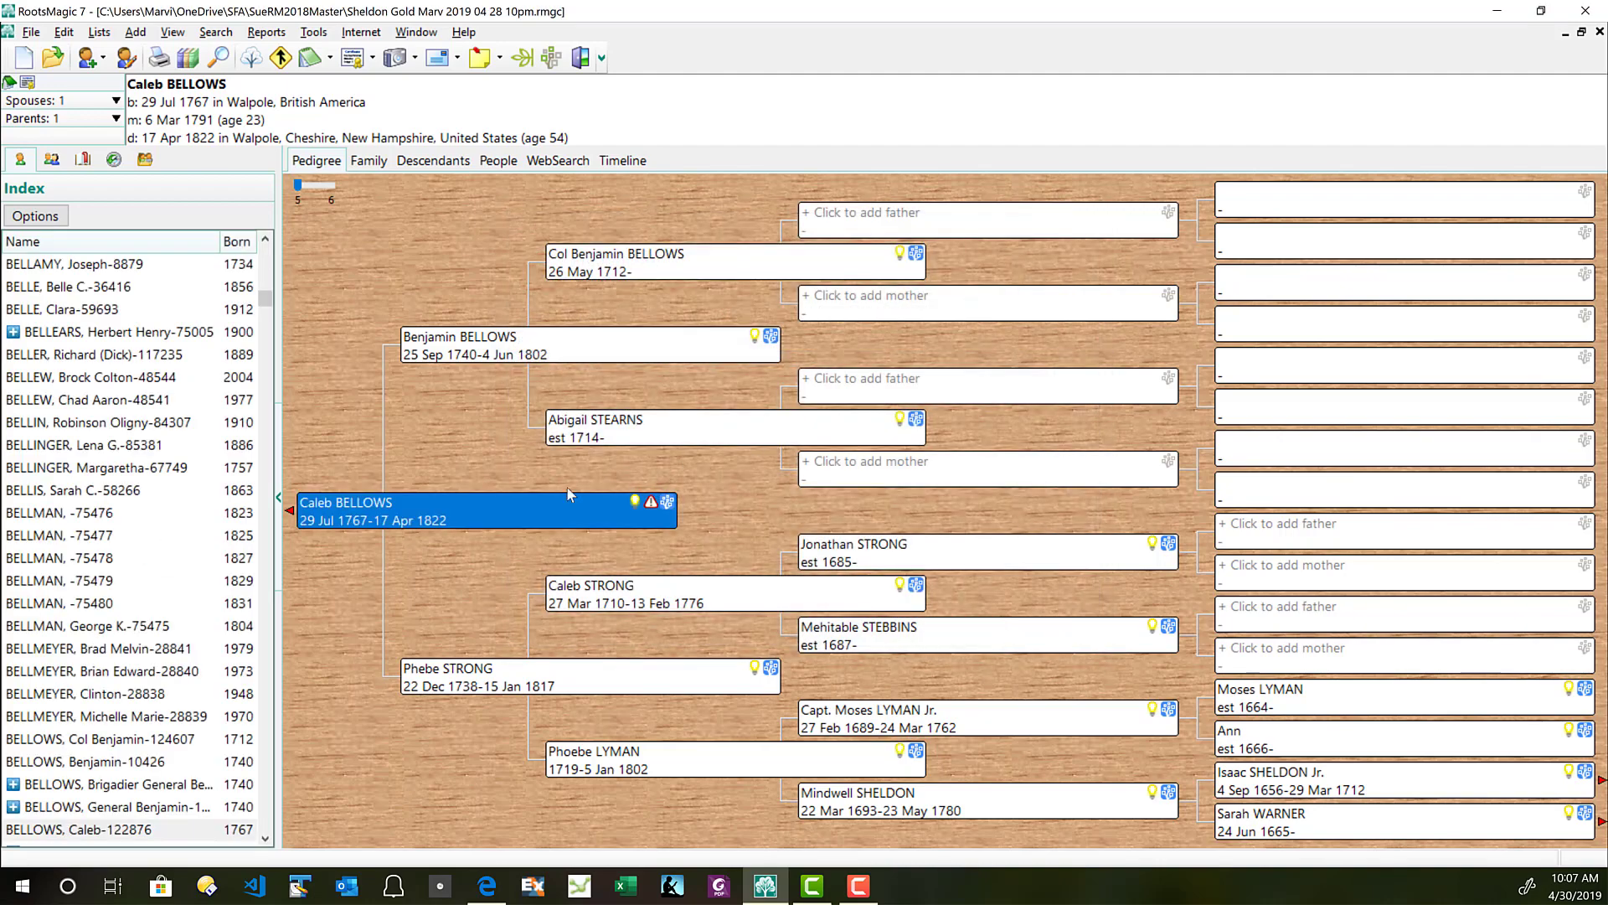
Open the flagged person's record, enlarge it to show all facts, and view the sources of the 1856 Iowa residence.
double_click(463, 508)
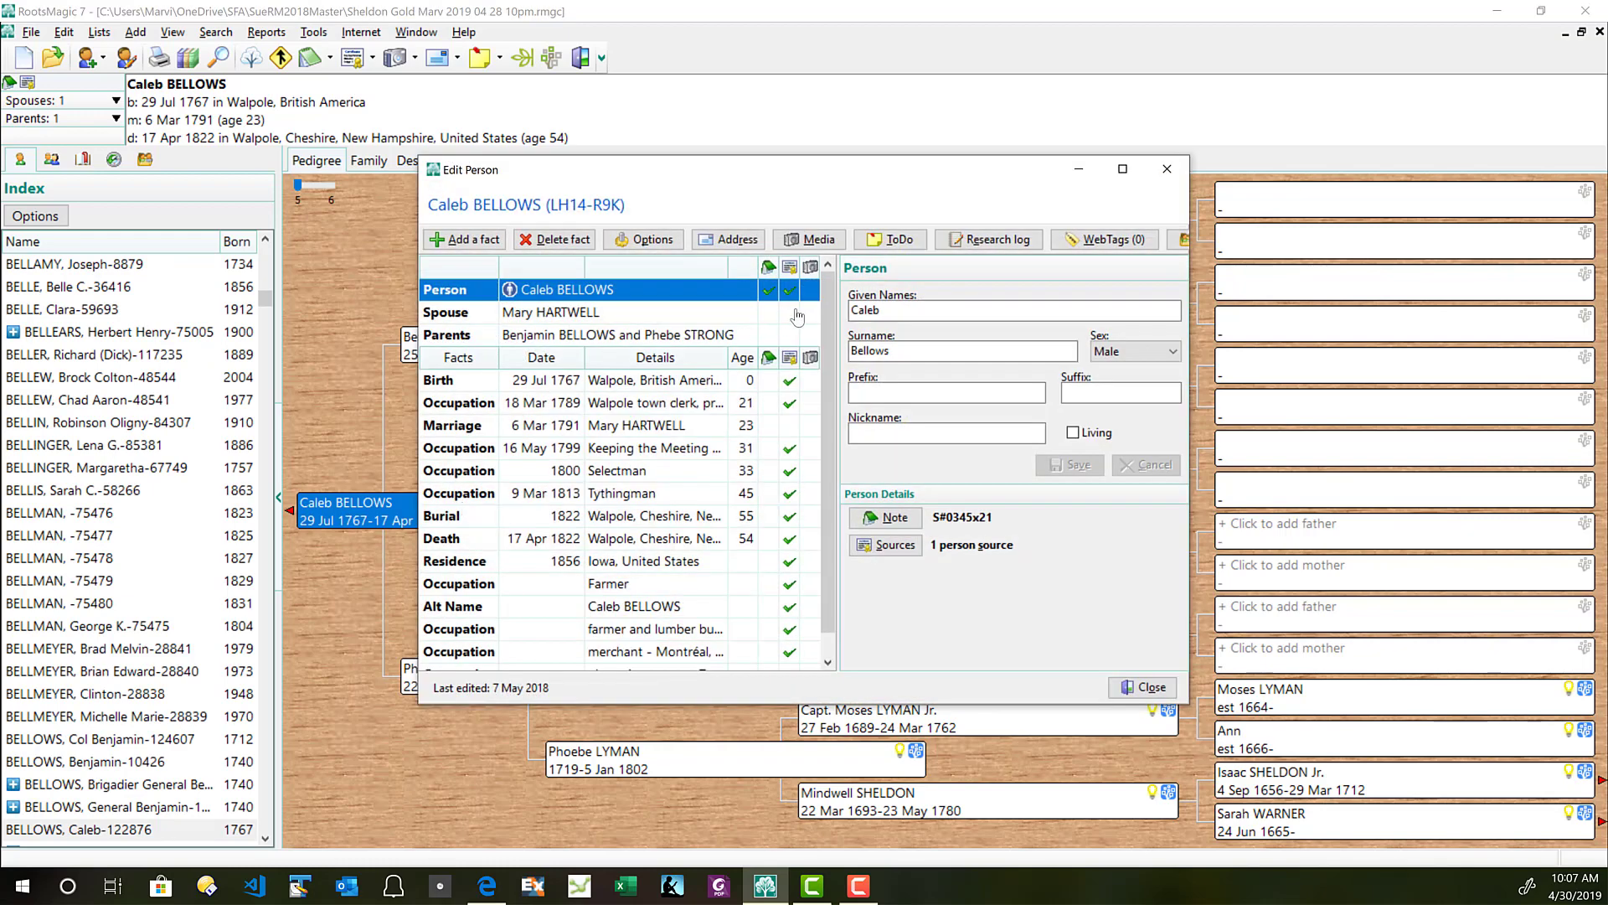
drag(807, 184, 787, 169)
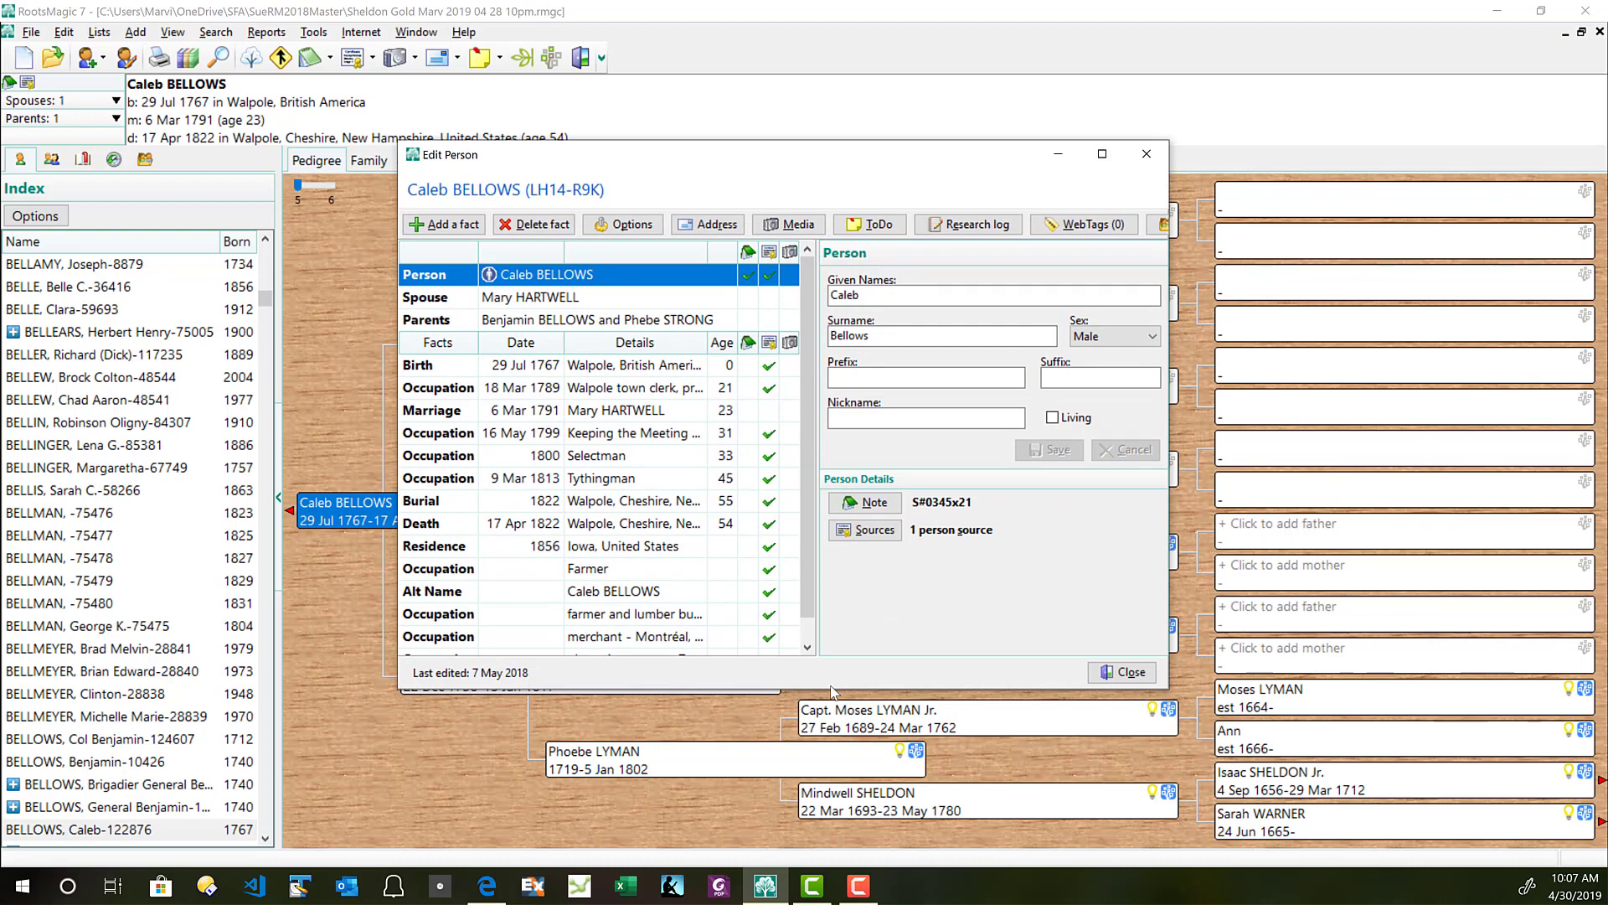
drag(832, 691, 832, 740)
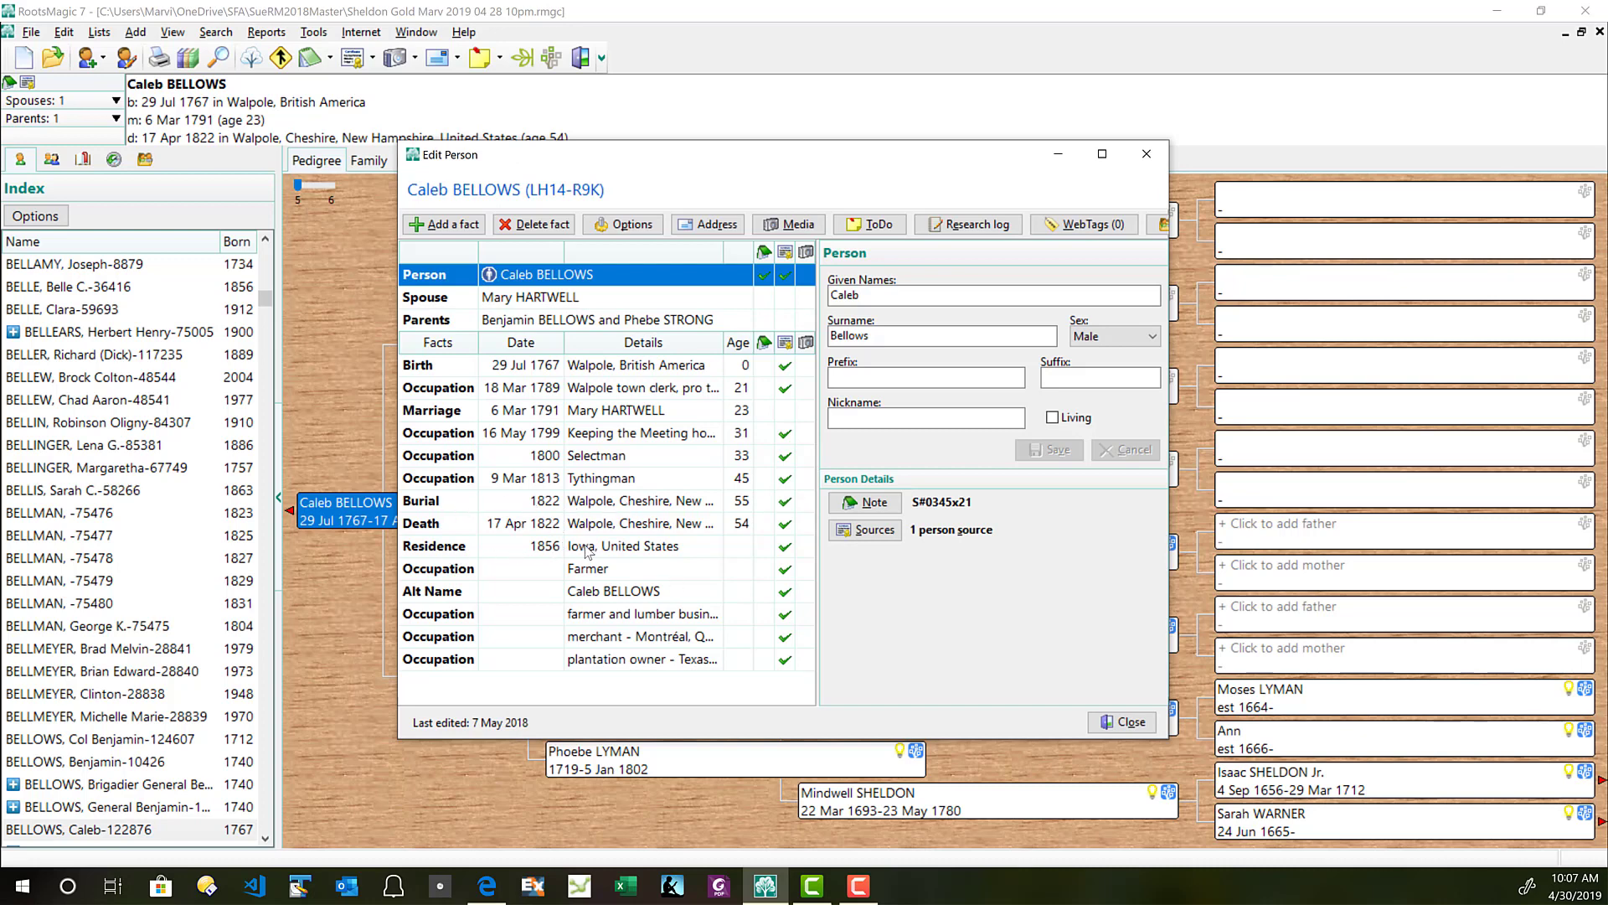
mouse_move(783, 555)
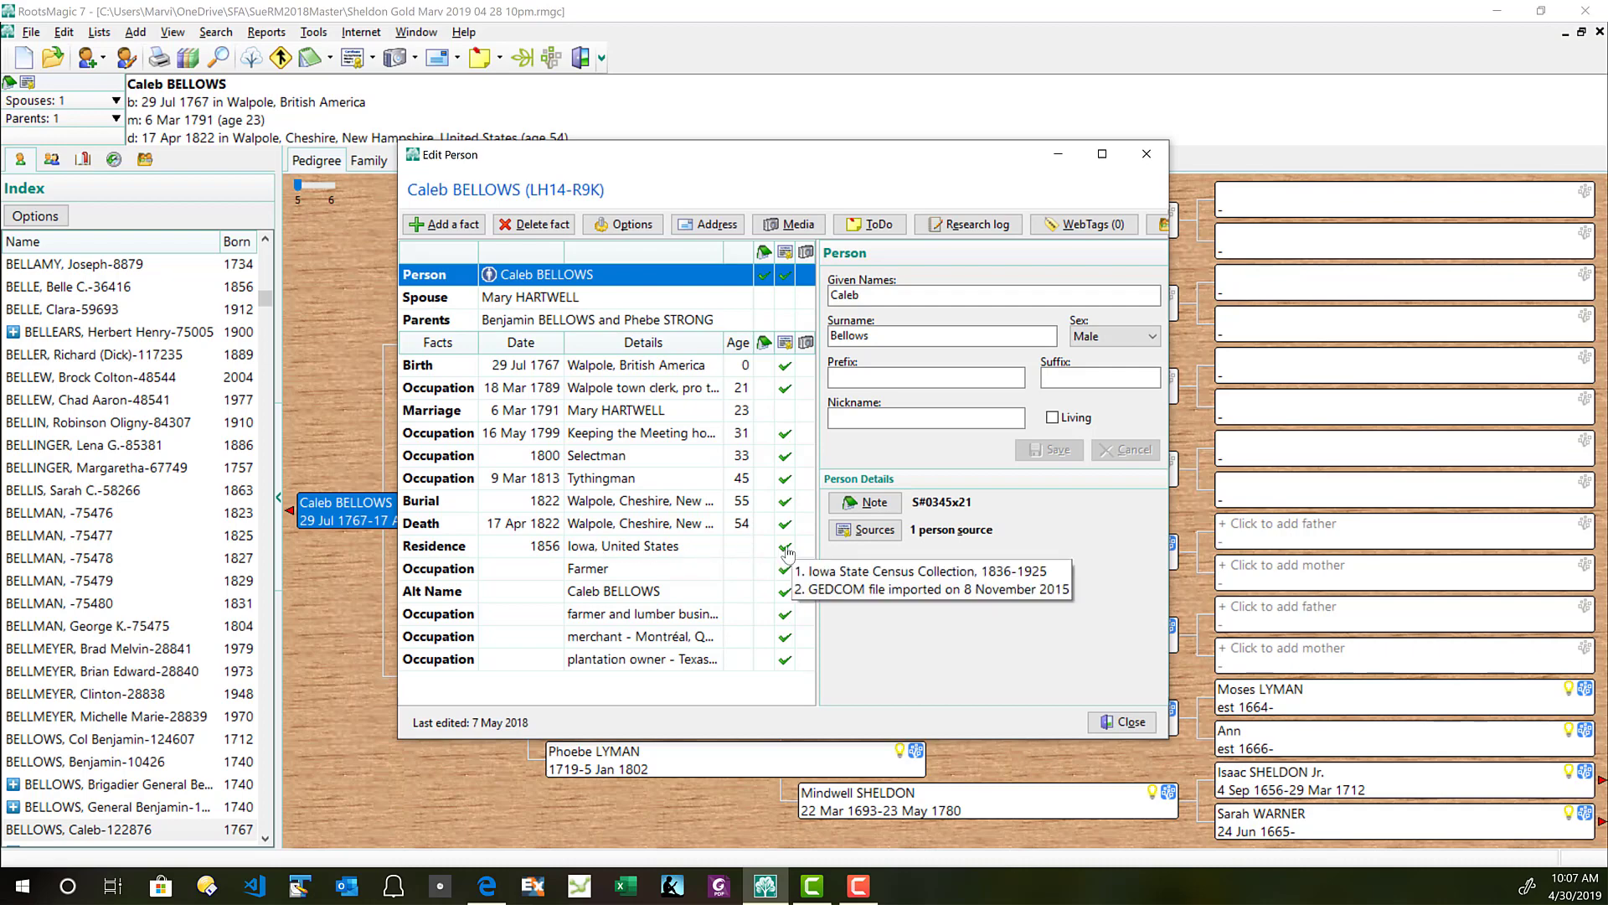
click(787, 553)
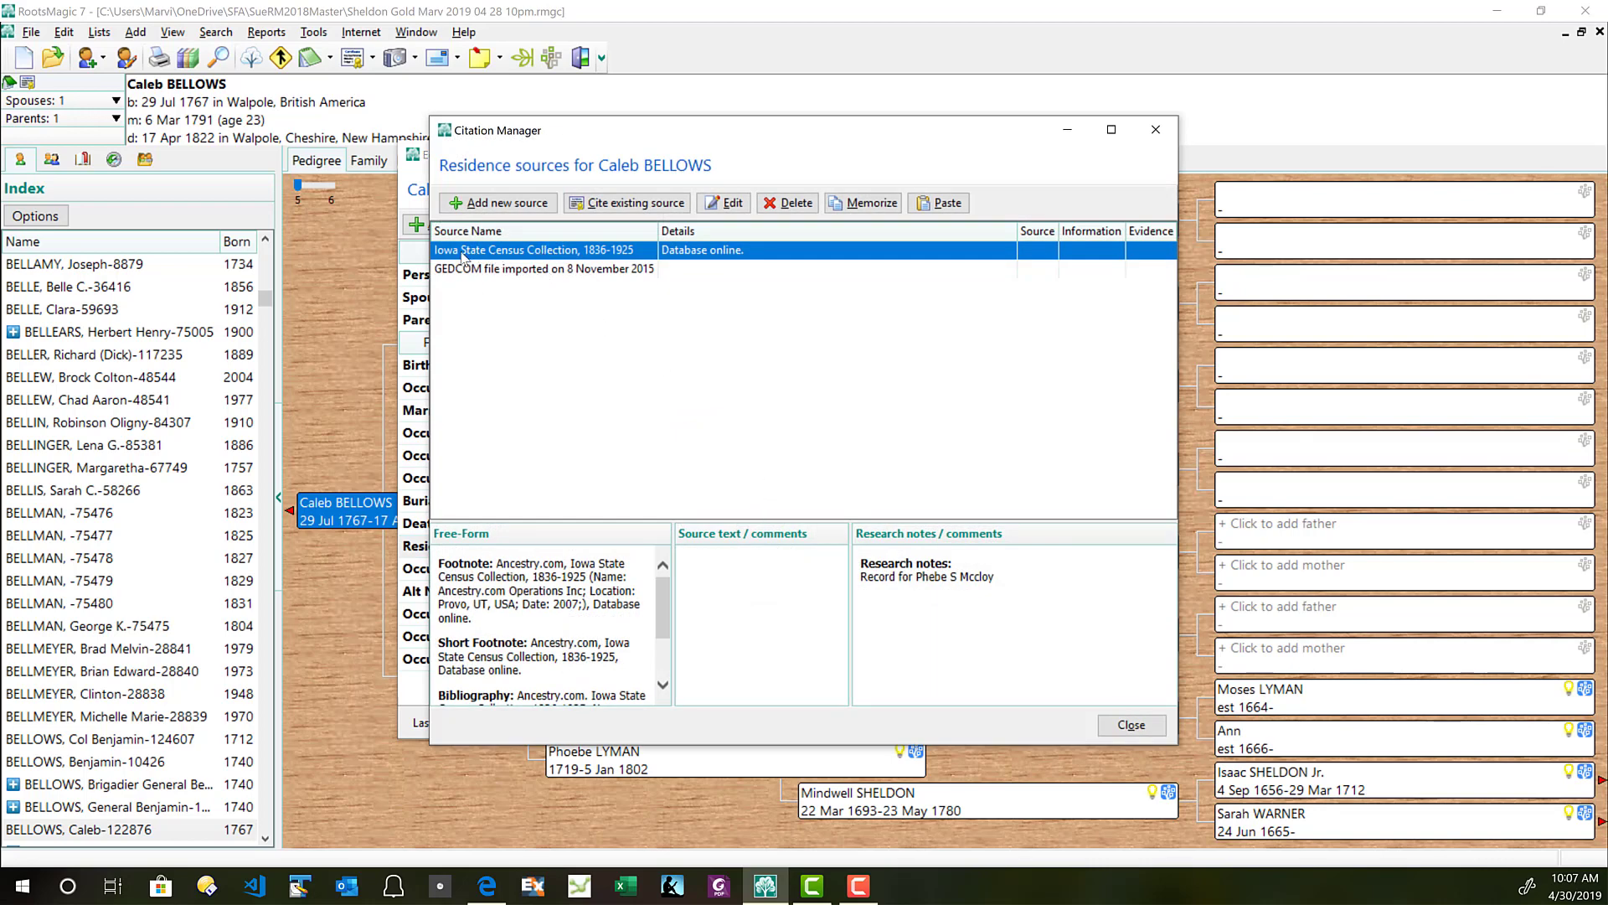
Inspect the Iowa State Census Collection, 1836-1925 source of the residence fact, then close the source and the person's record.
double_click(505, 253)
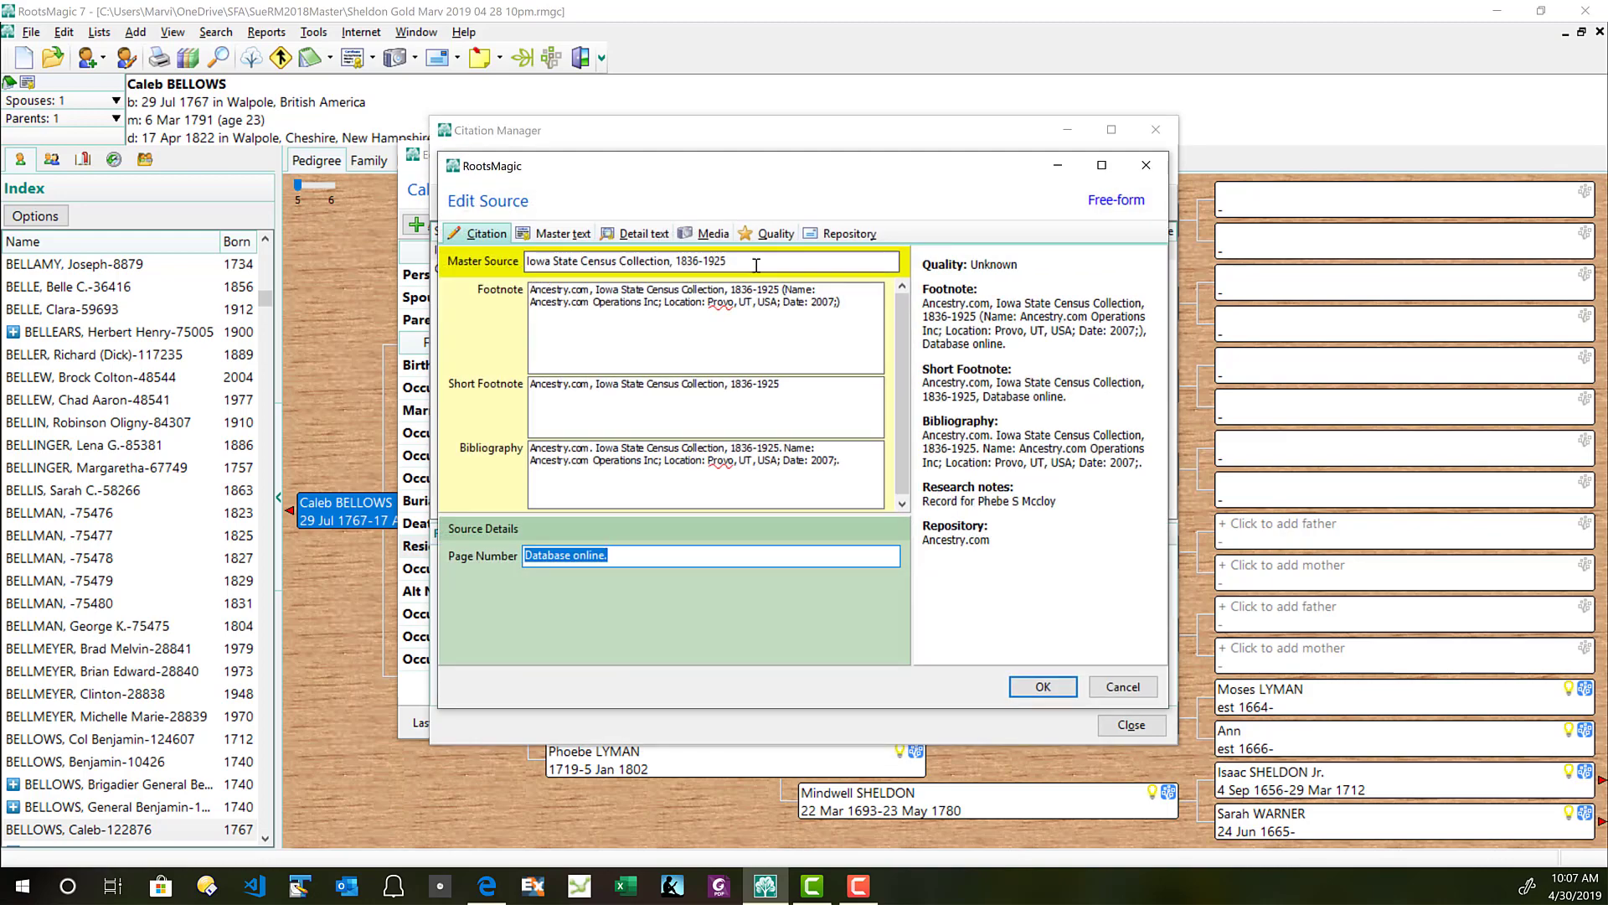
drag(756, 265, 516, 260)
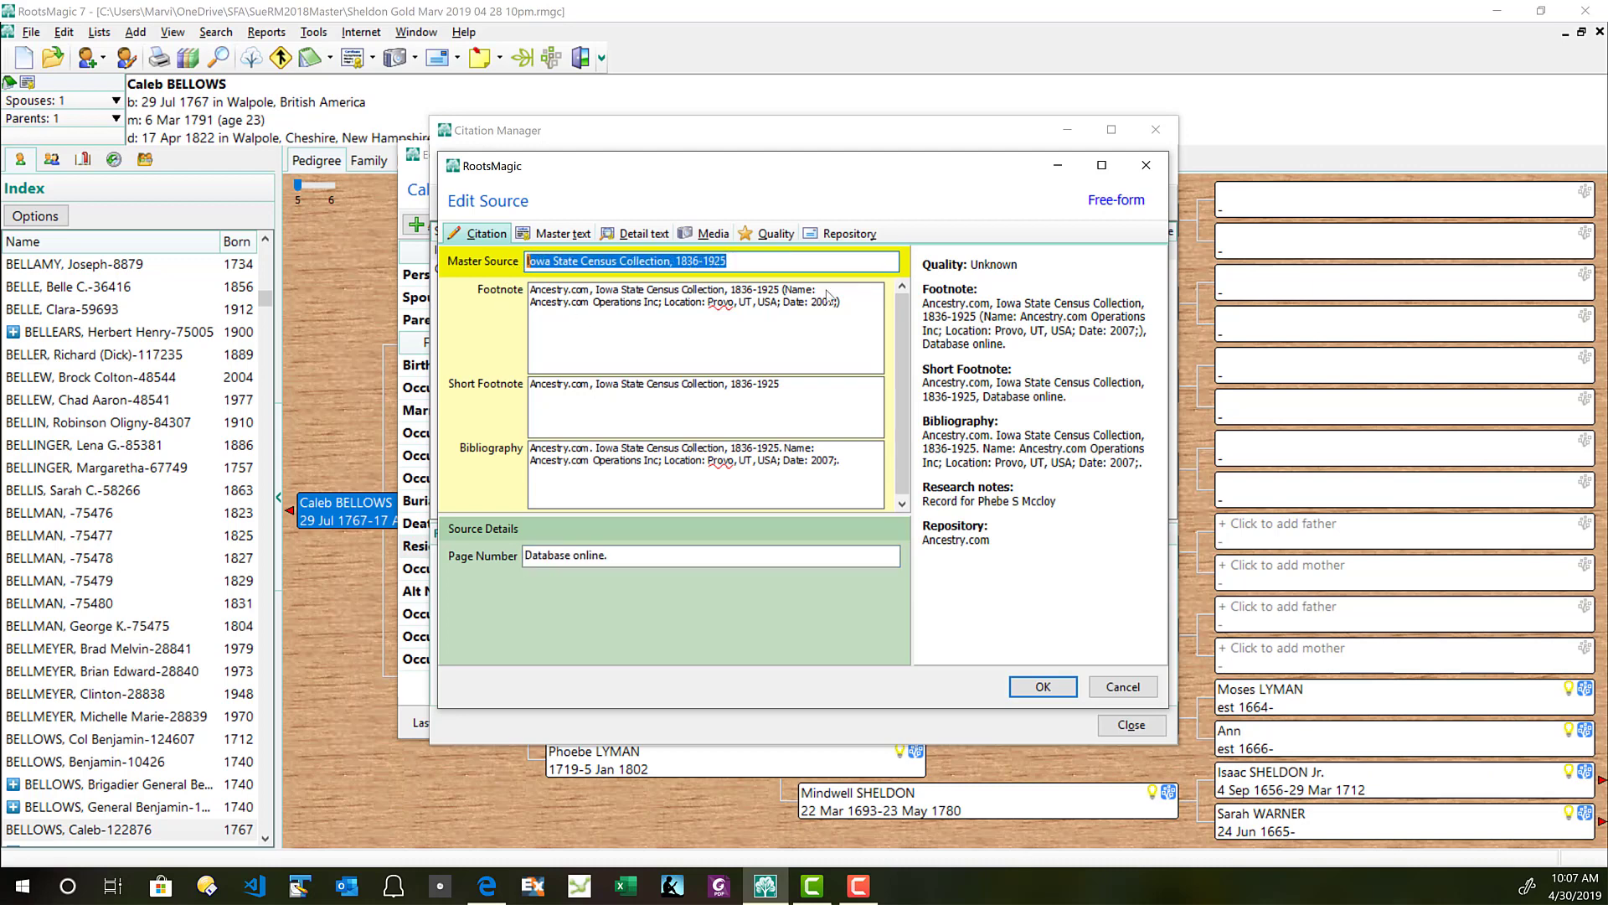
click(1146, 171)
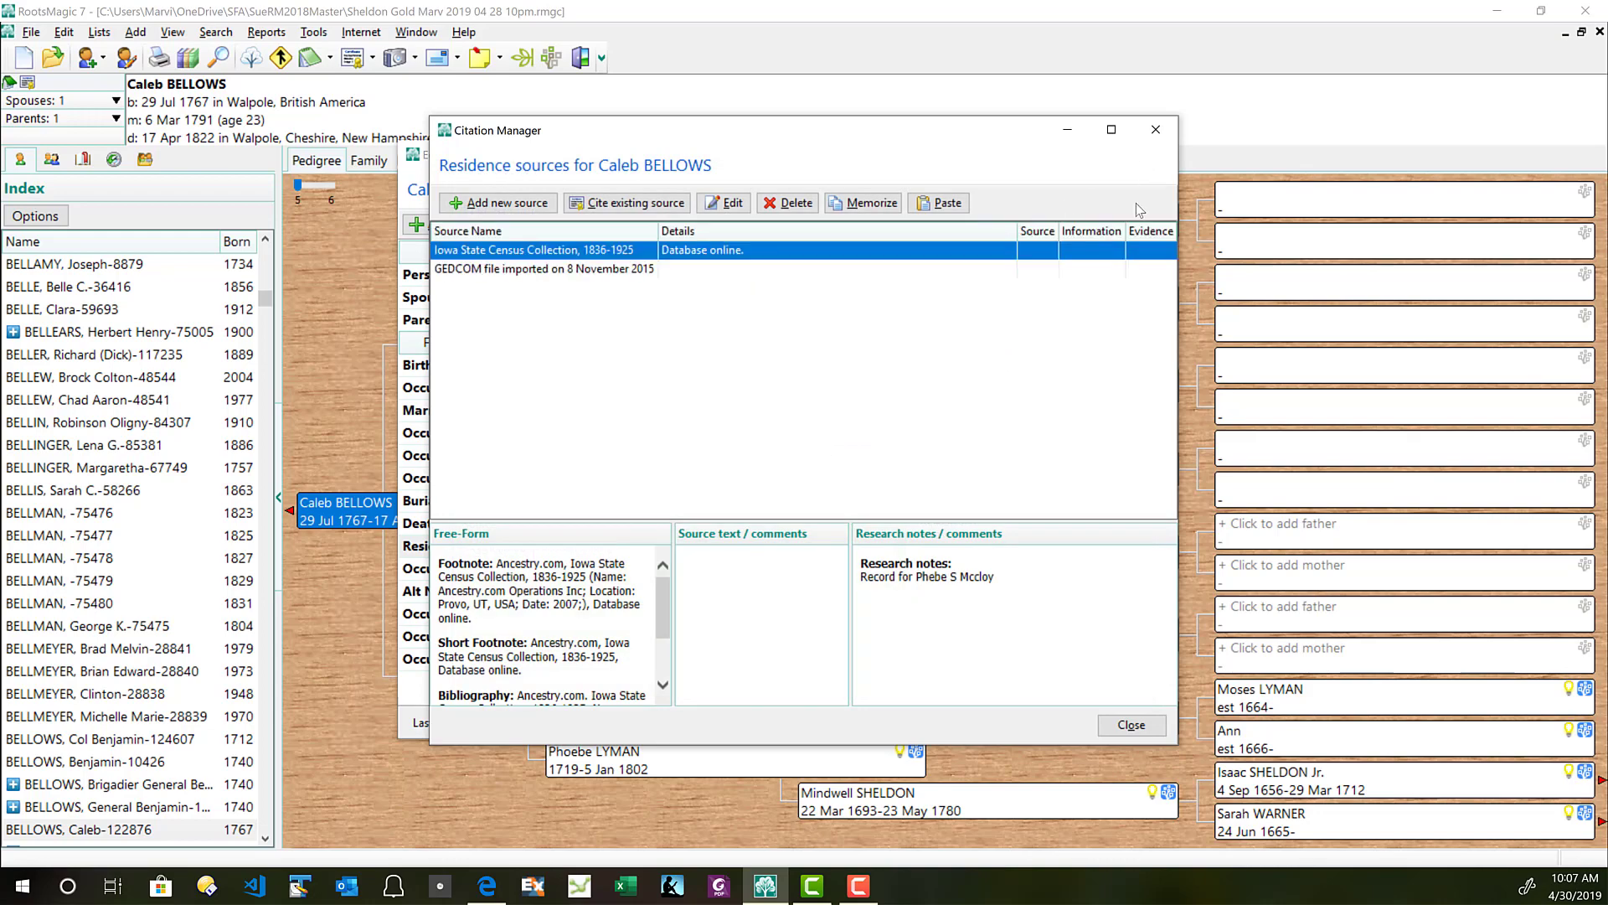
click(1156, 131)
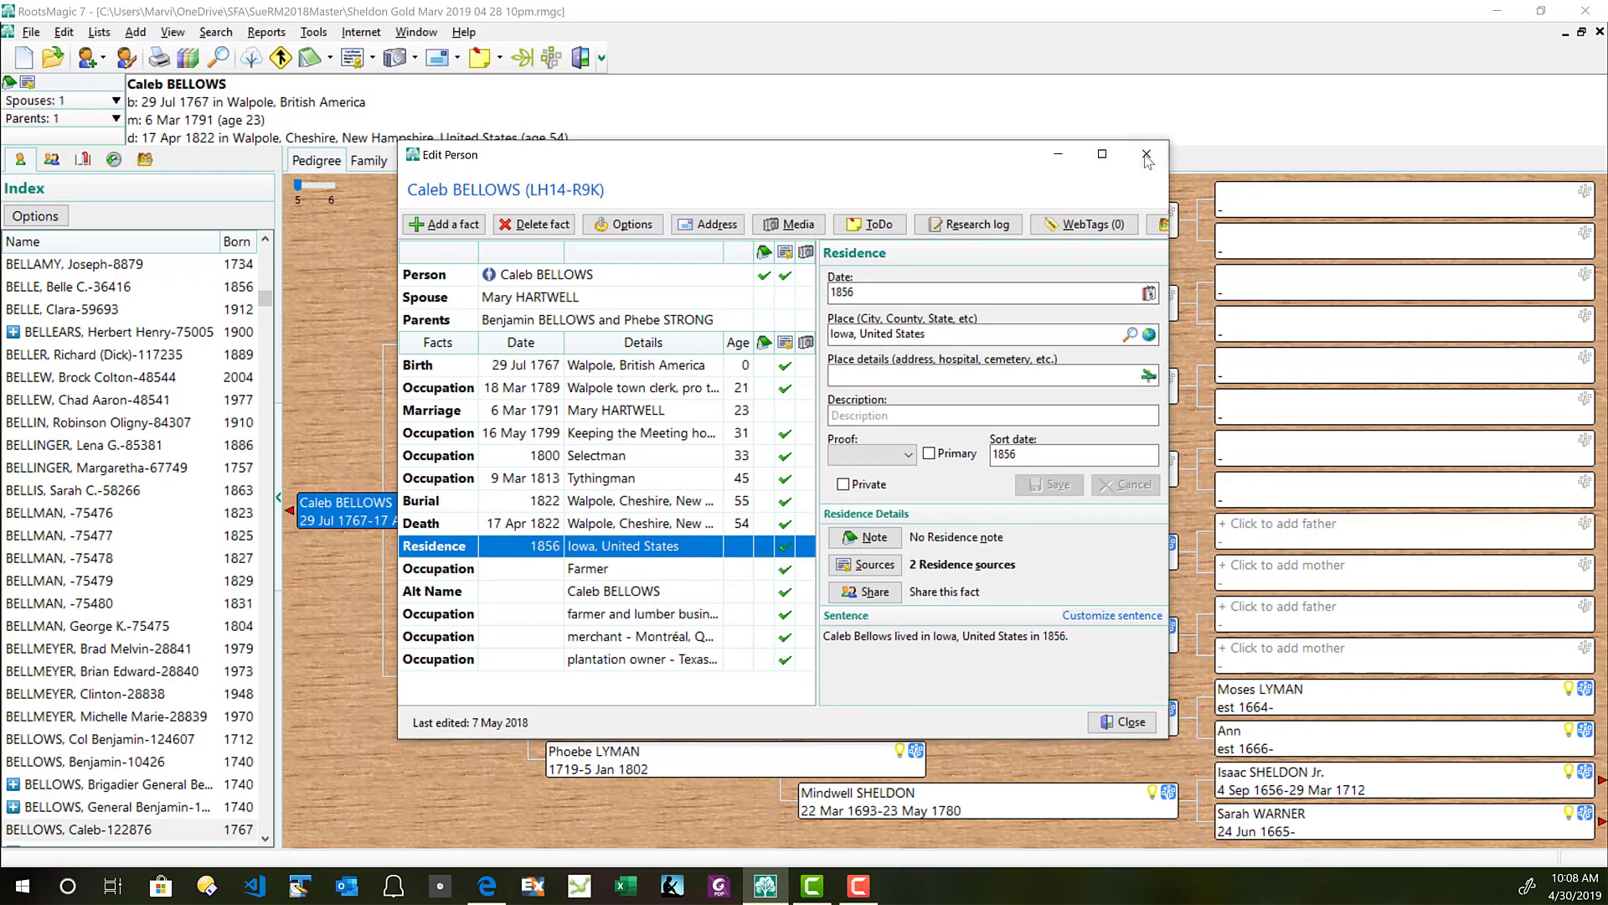
click(1161, 155)
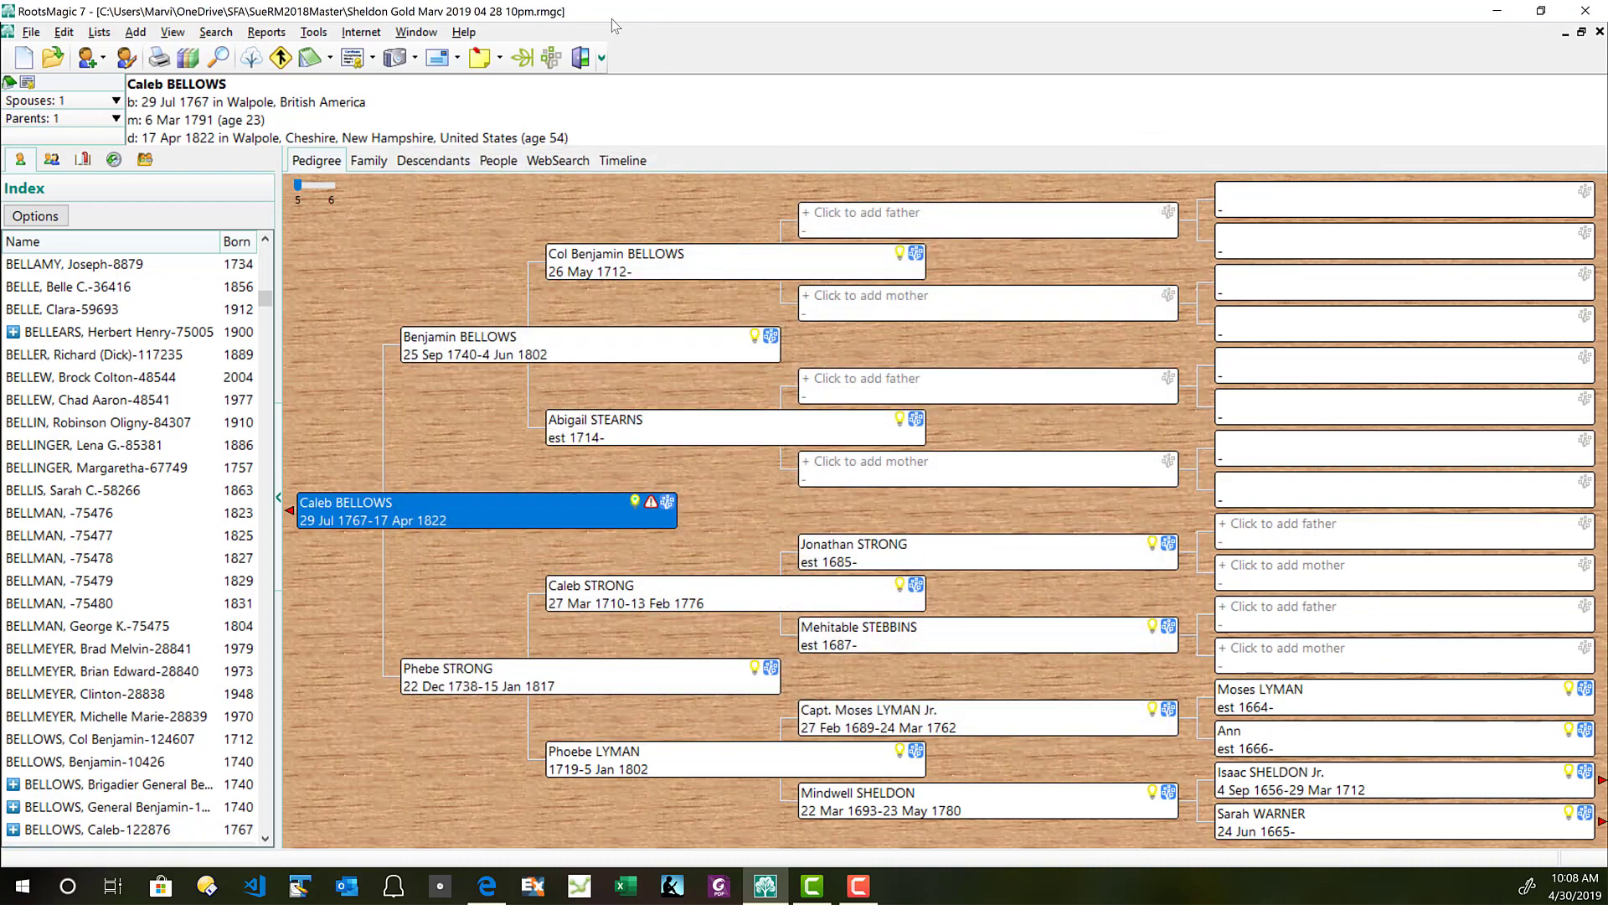
Place the family tree beside Ancestry's Iowa, State Census Collection page in the browser and search the collection for the person's name.
drag(611, 18, 0, 117)
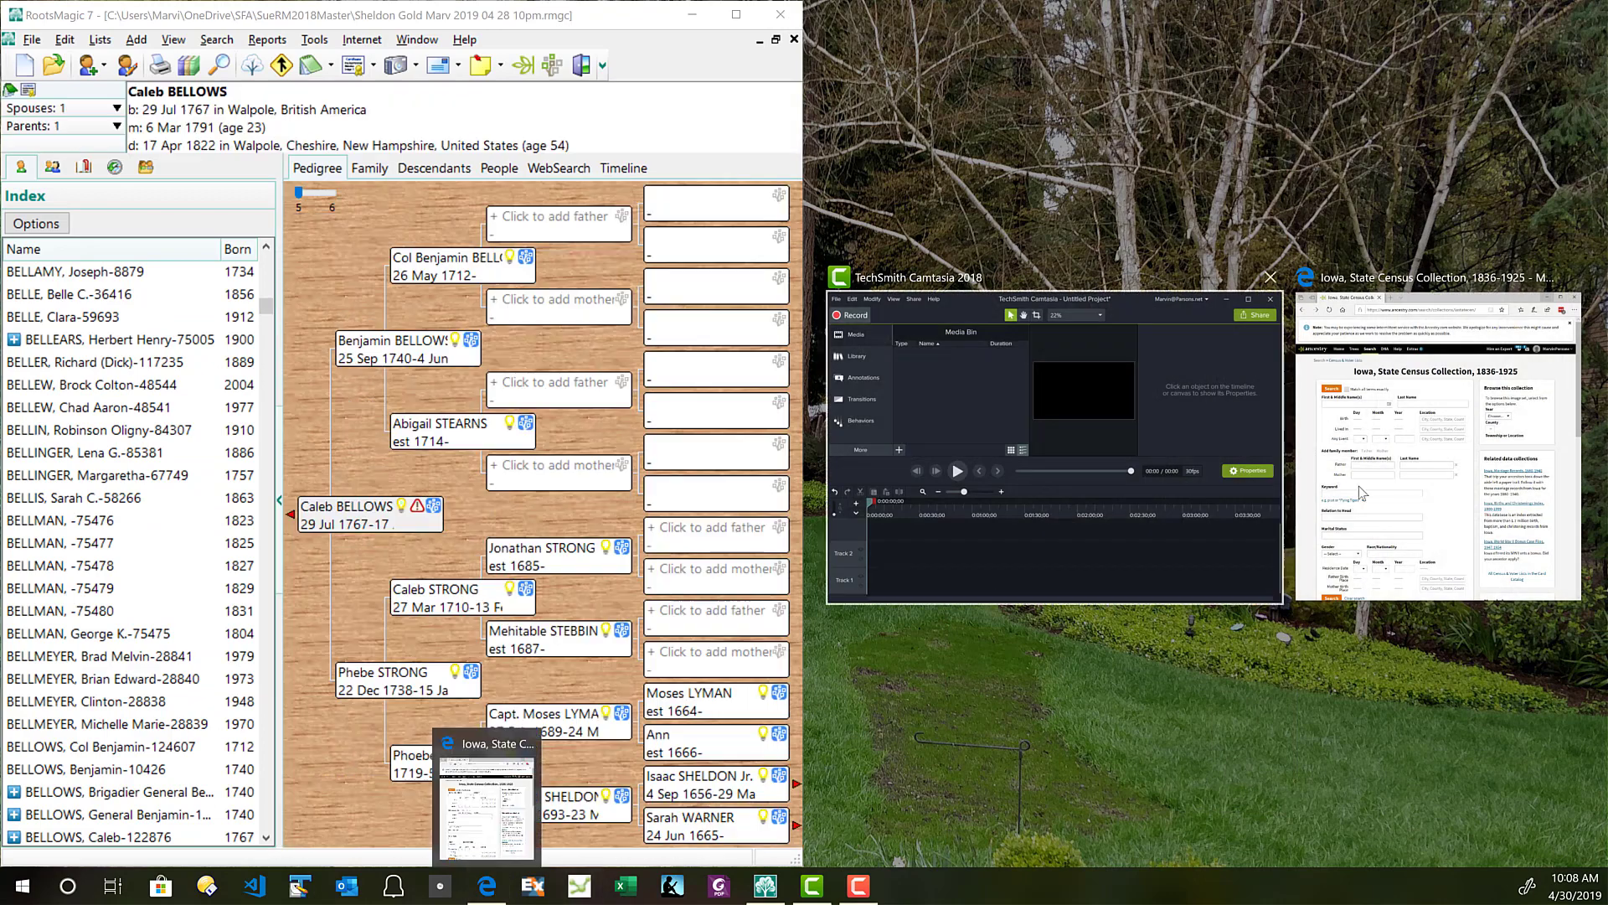
click(499, 896)
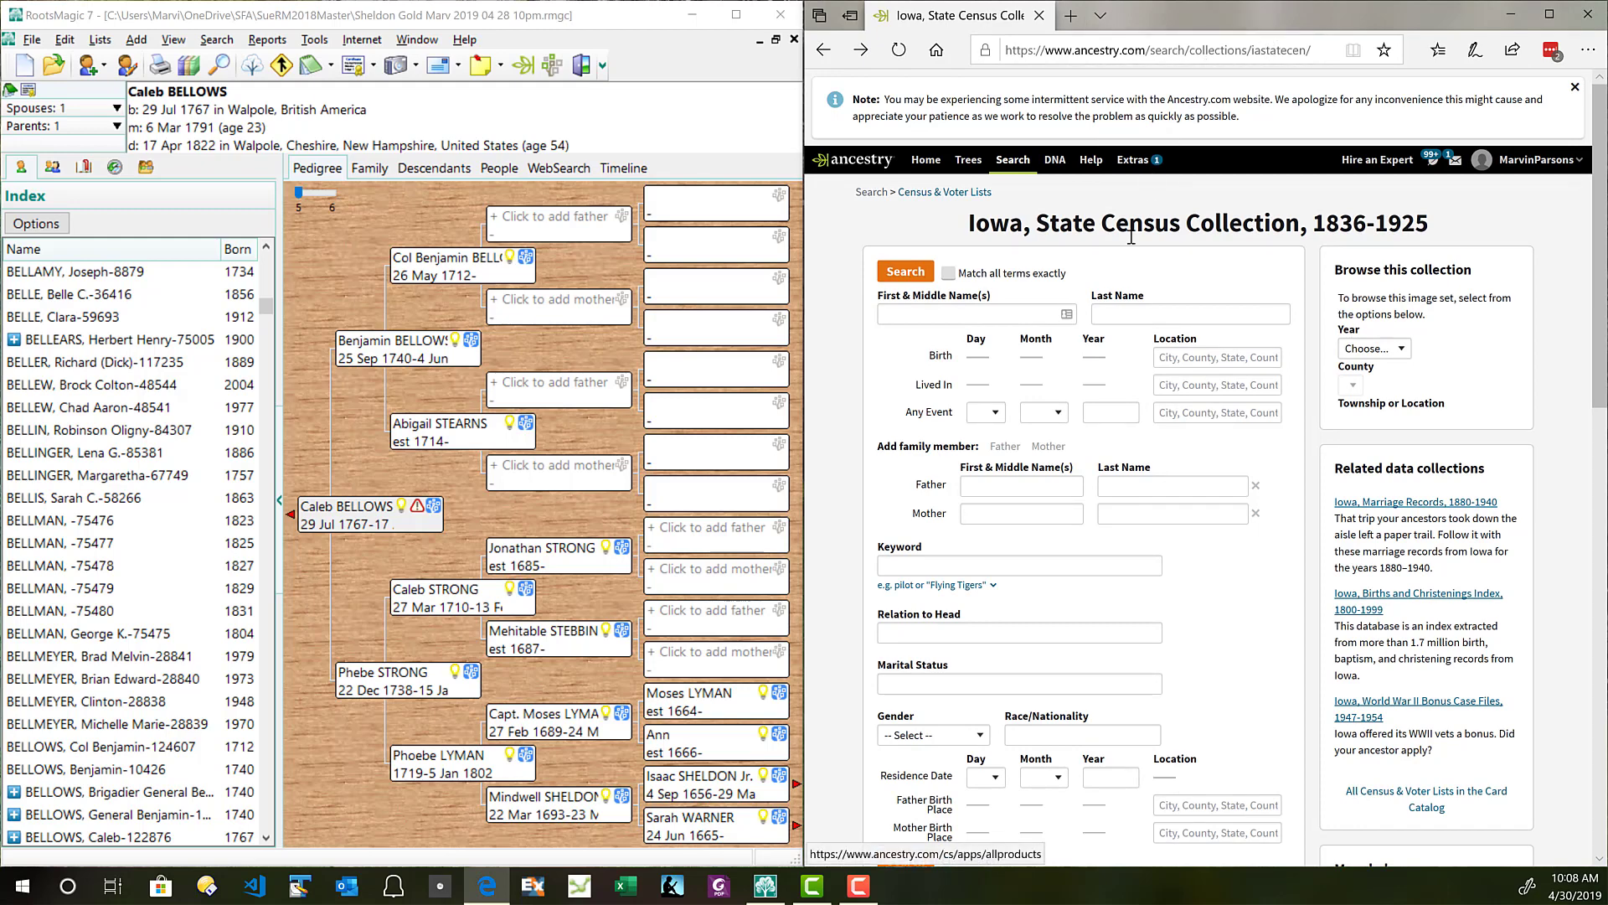
click(1002, 314)
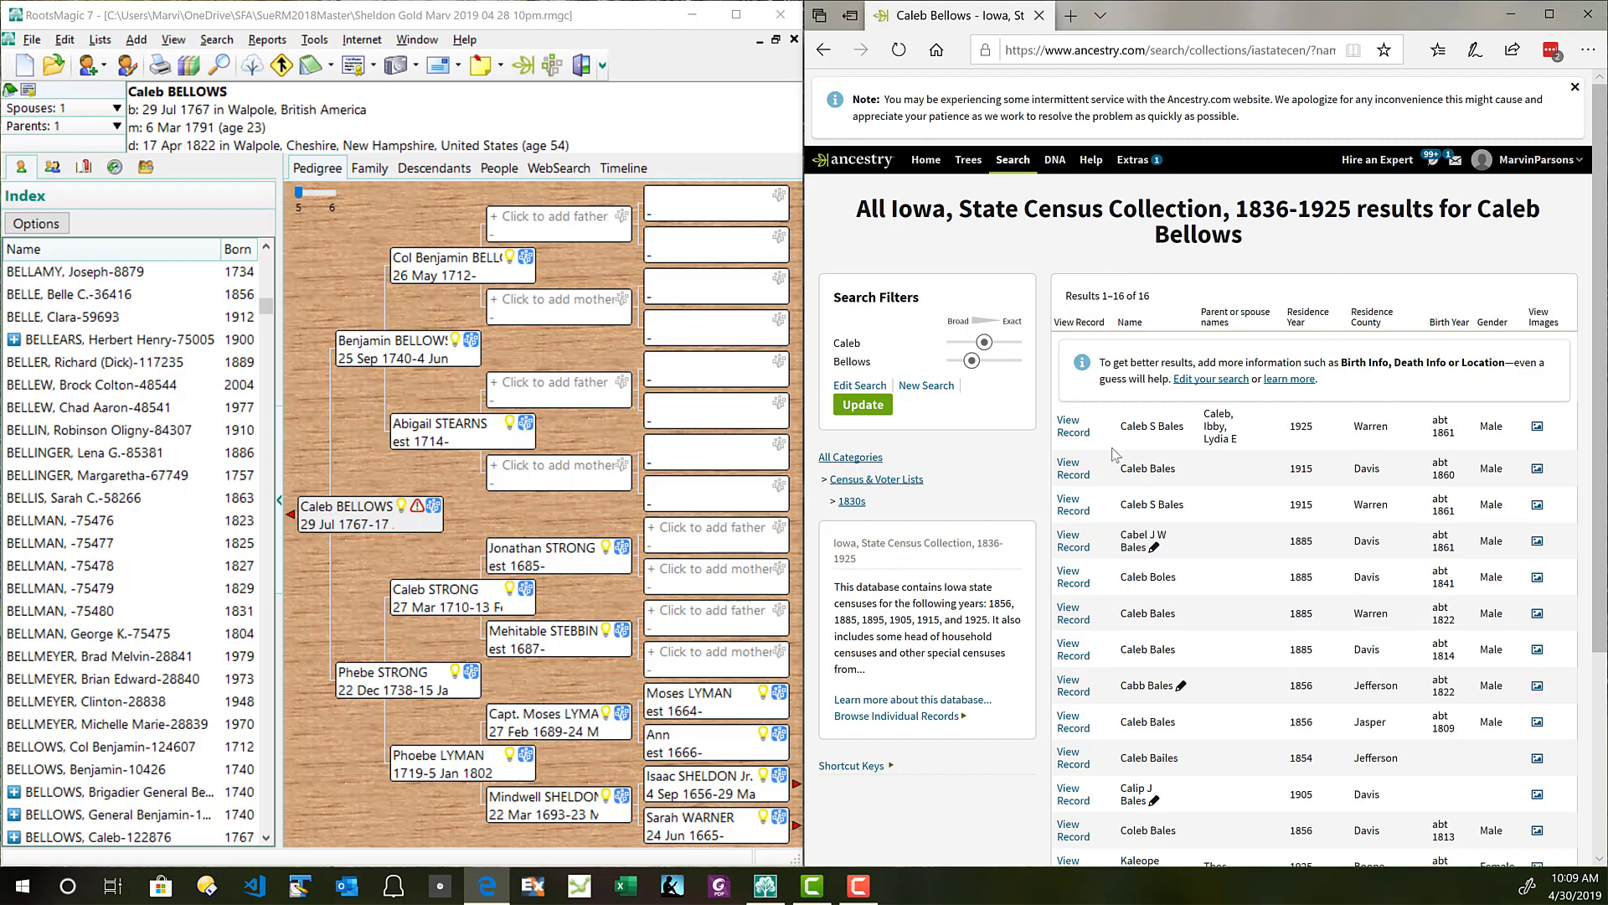
Reopen the person's record in RootsMagic for comparison and narrow the Ancestry census search to any event in exactly 1856.
click(379, 520)
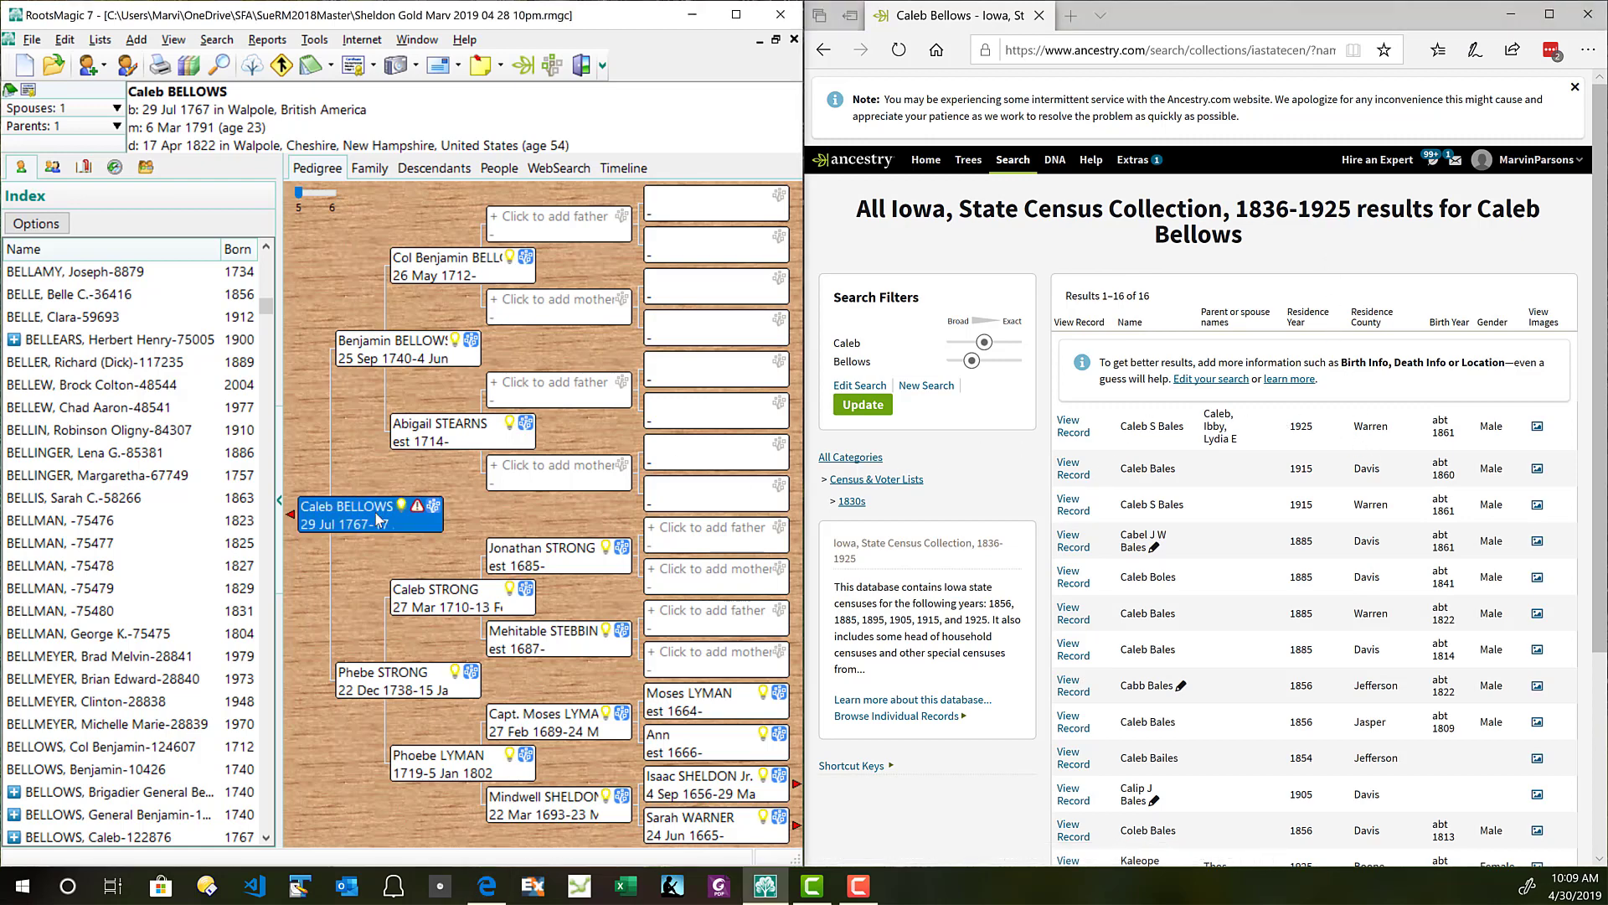
double_click(379, 520)
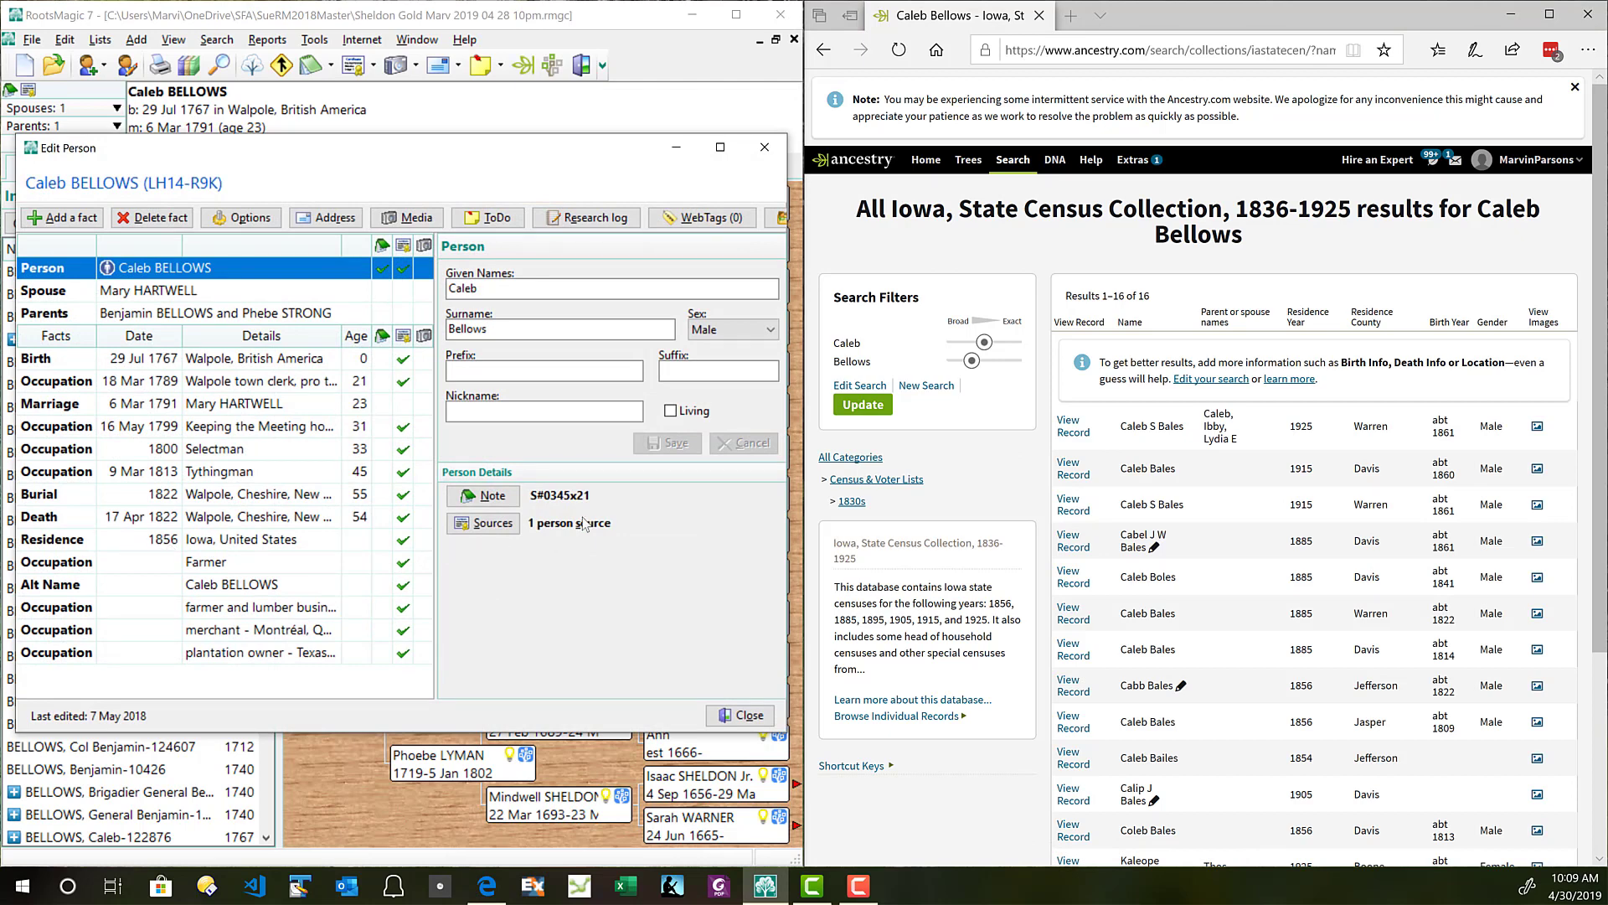
click(858, 386)
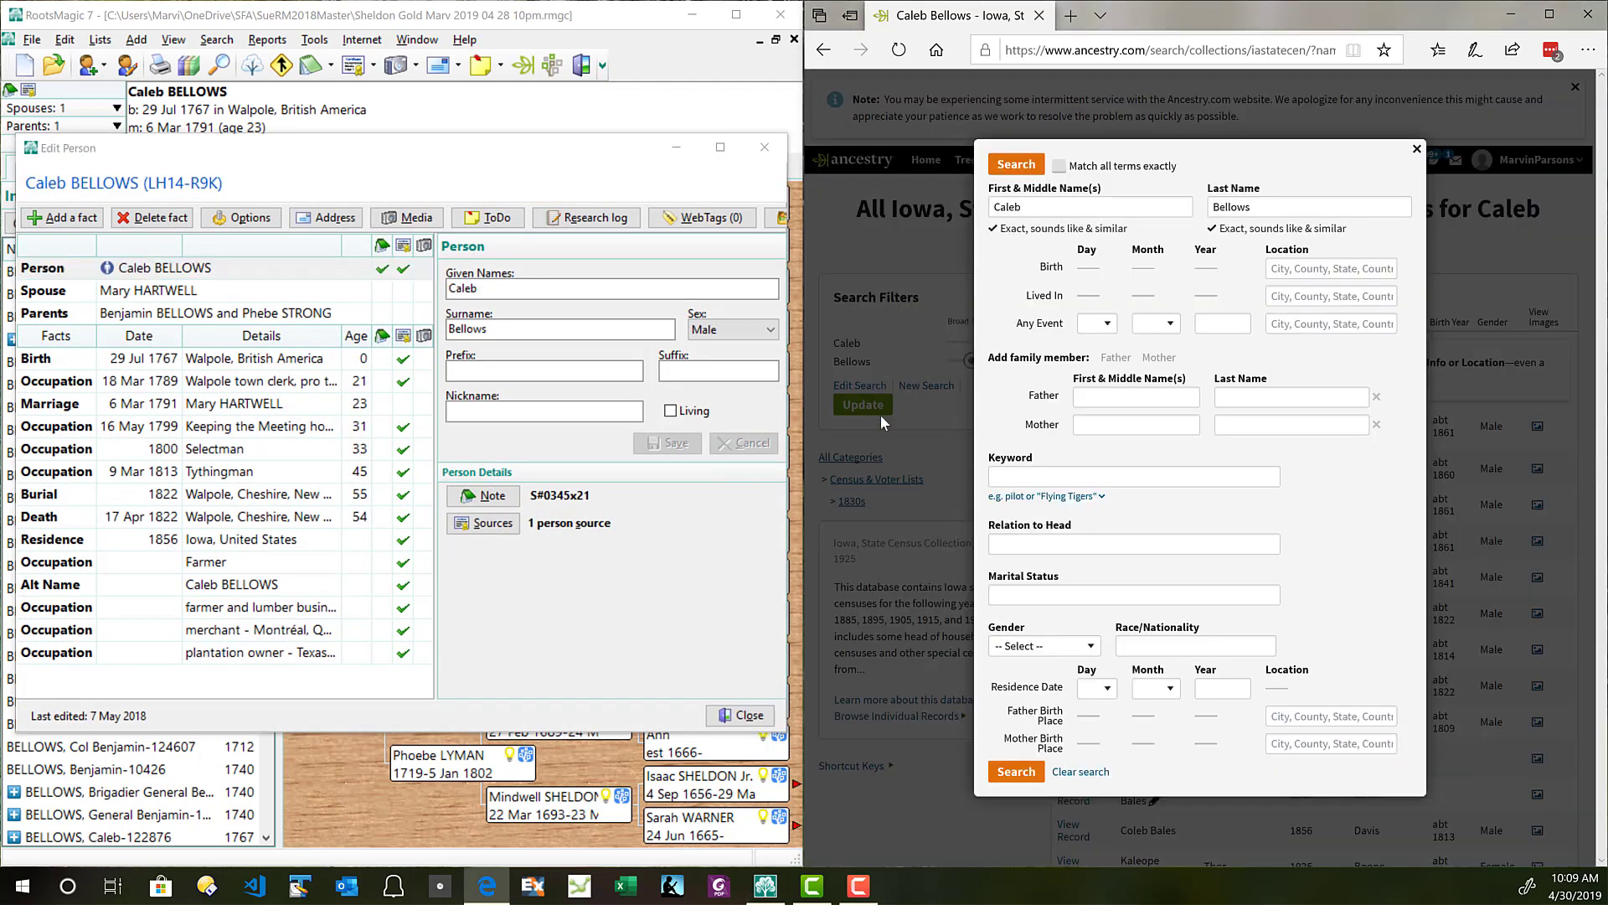
click(1230, 326)
text(1856)
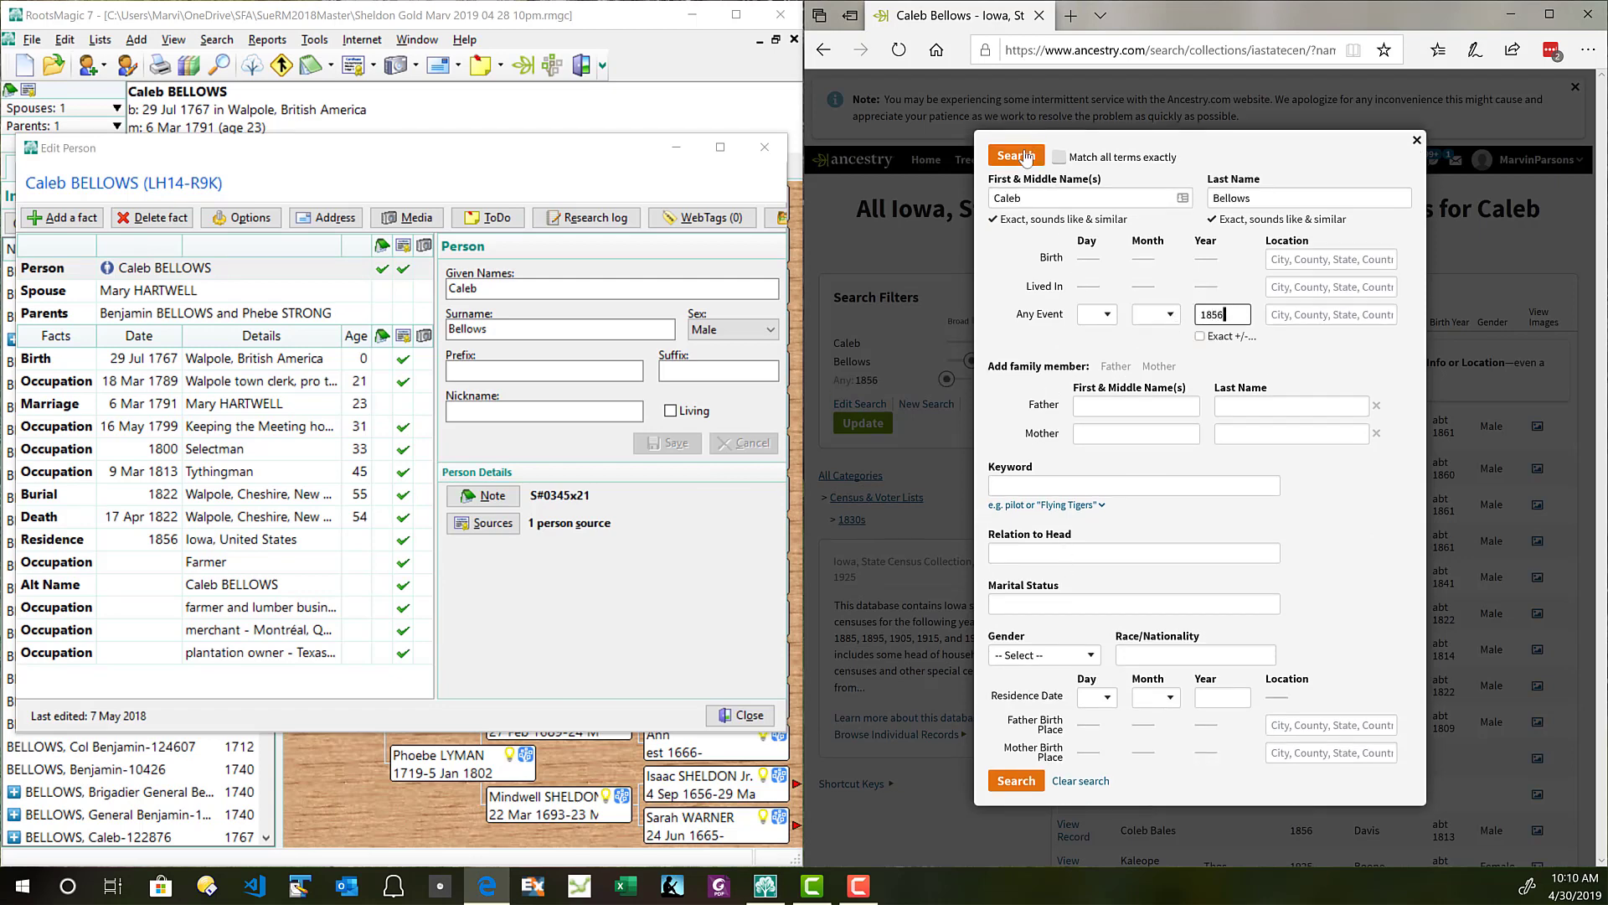
click(1021, 157)
click(1199, 336)
click(1006, 786)
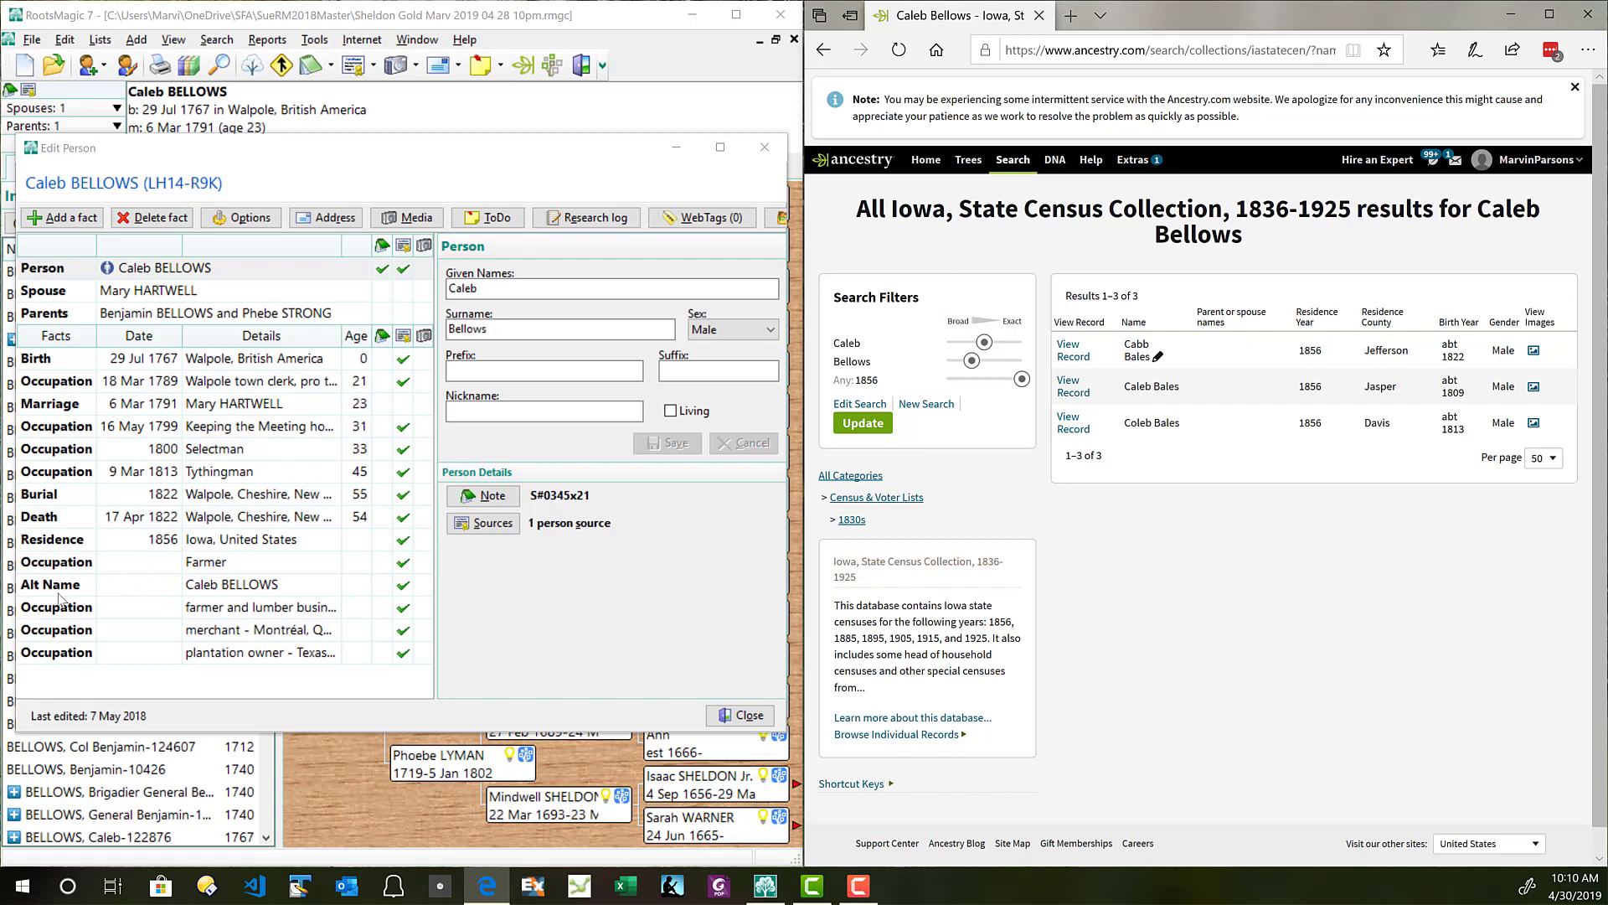
Delete the 1856 Iowa, United States residence fact from the person's record and close the record.
click(60, 563)
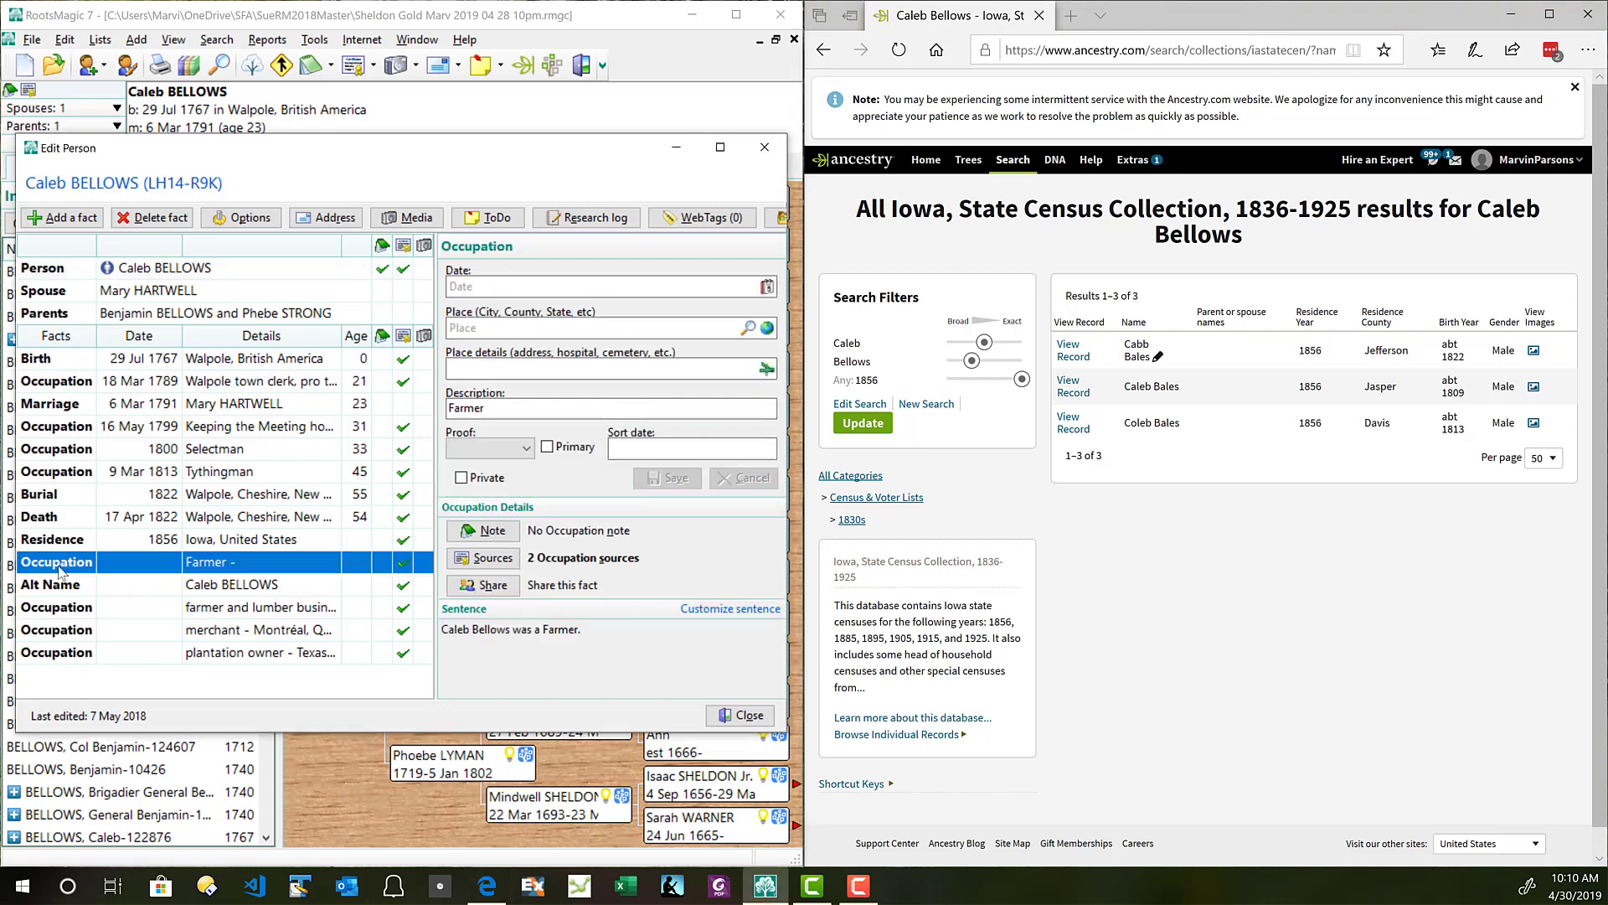
click(60, 543)
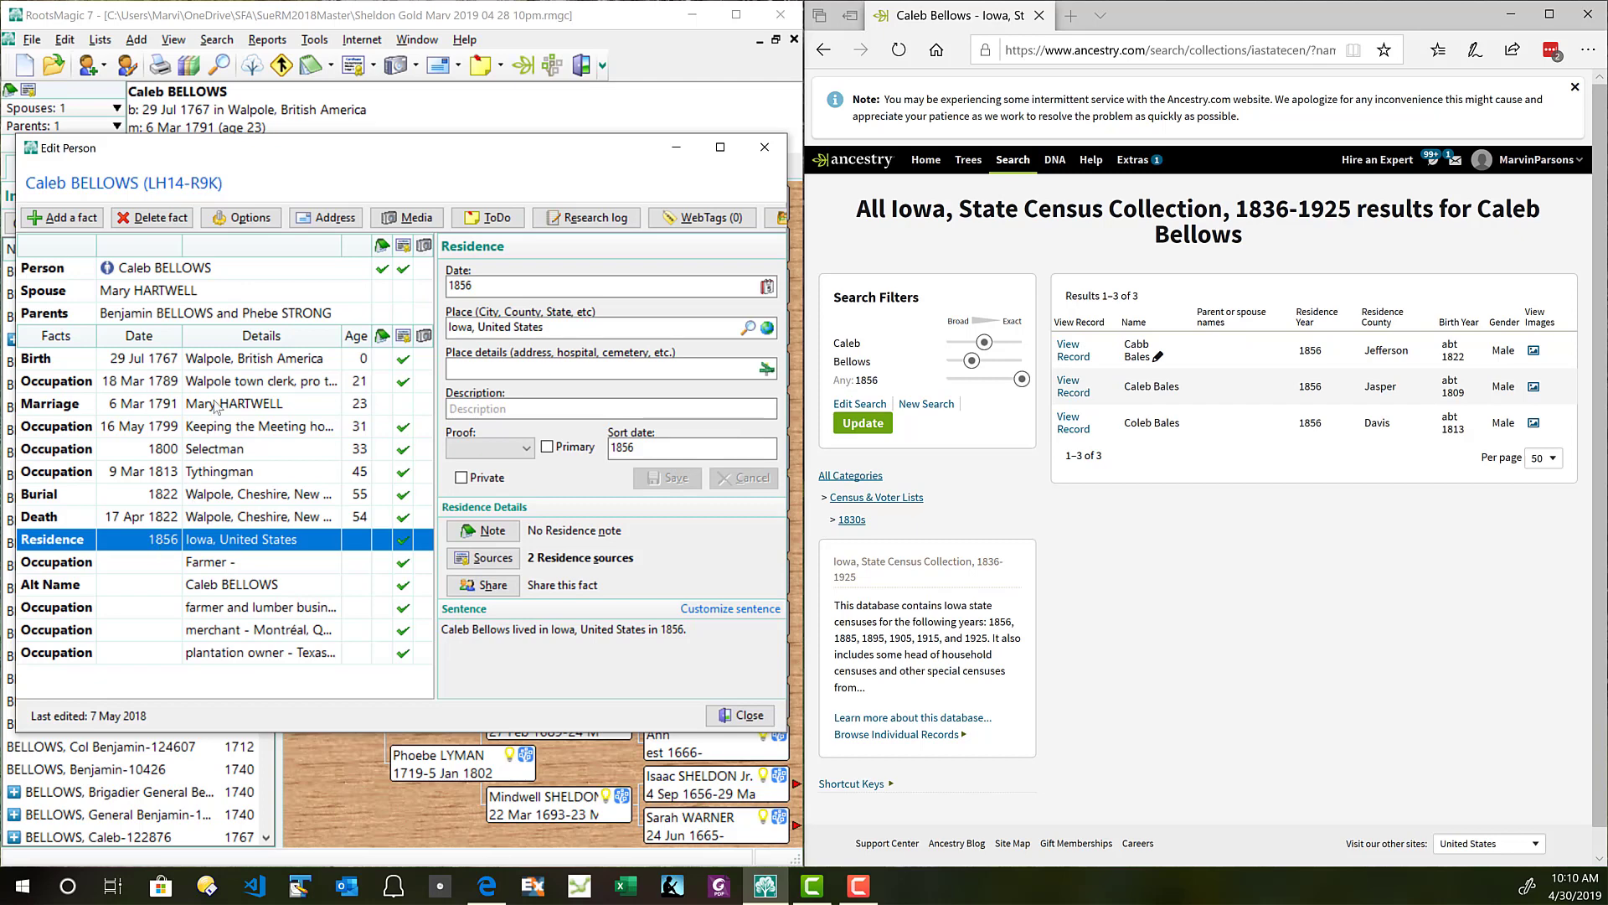
click(161, 218)
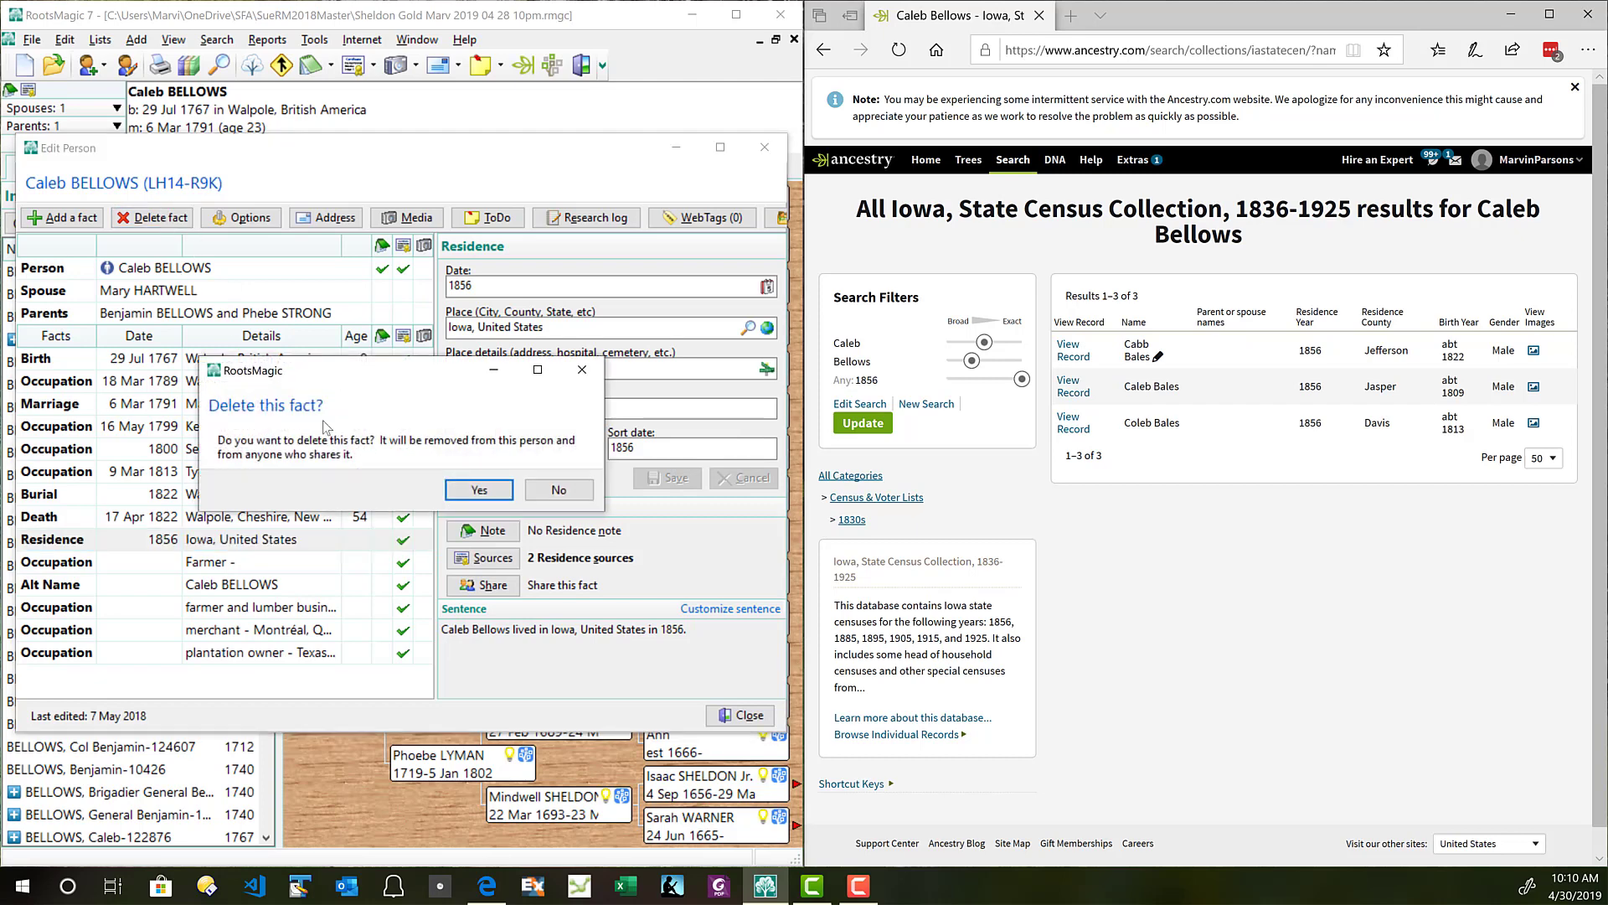
click(478, 489)
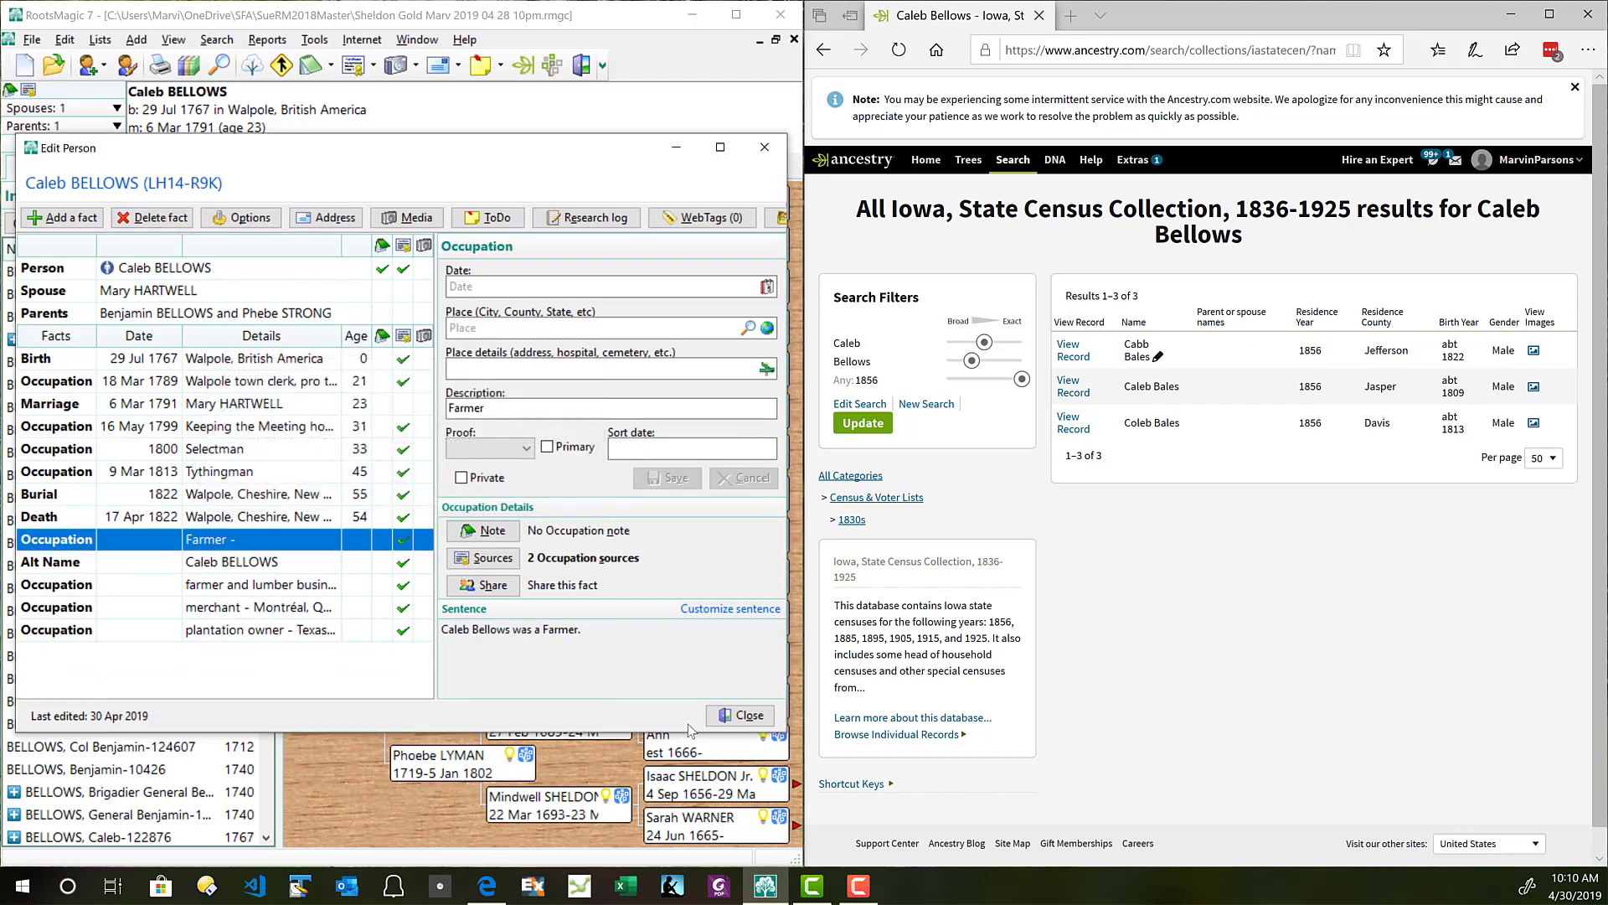
click(741, 716)
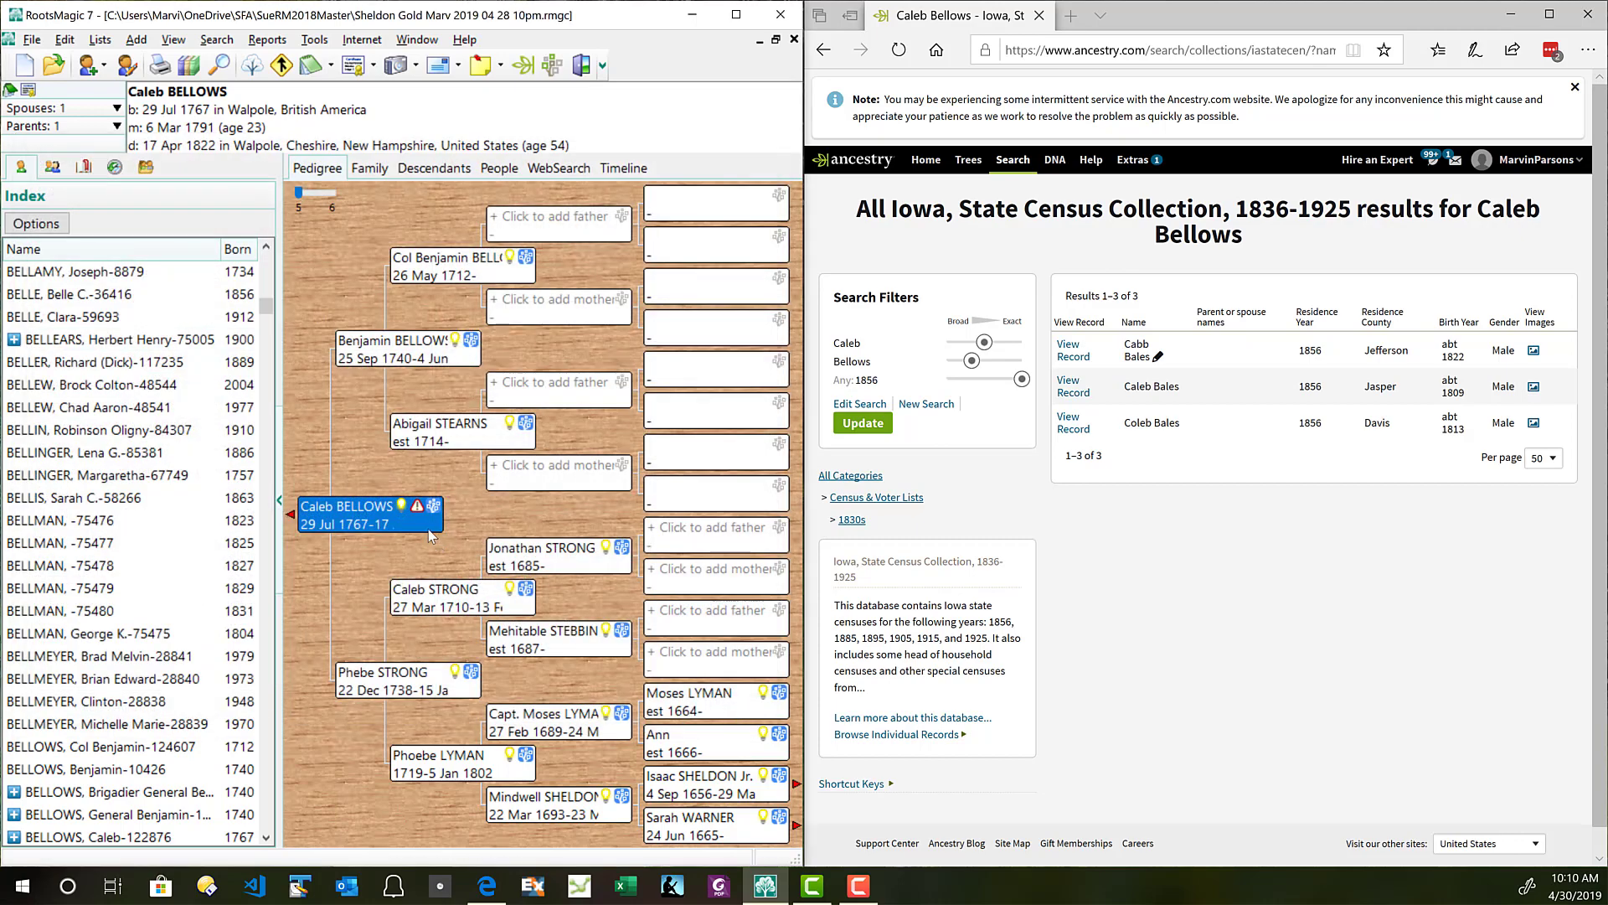